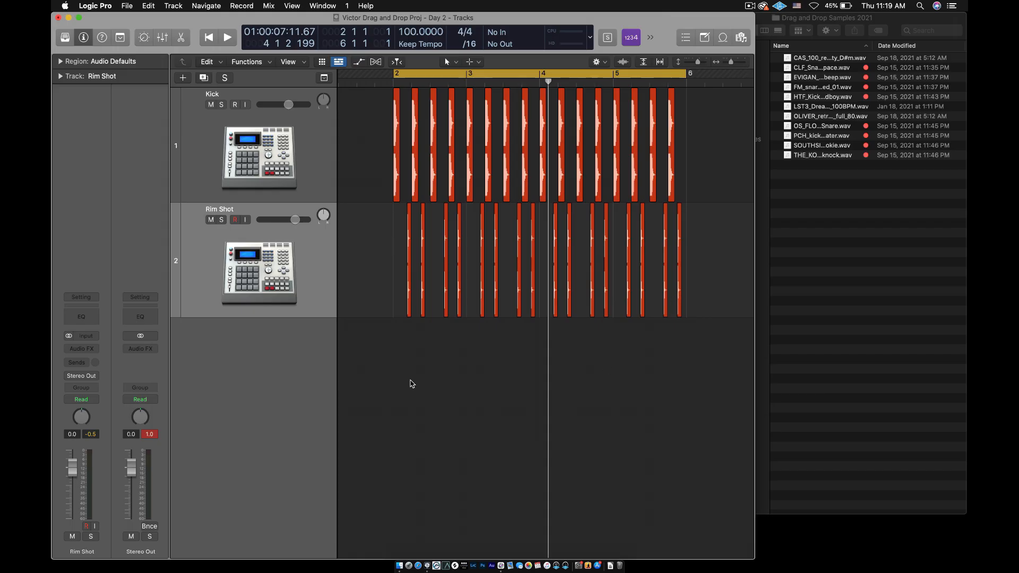
Play back the kick and rim shot loop
{"action": "key", "text": "space"}
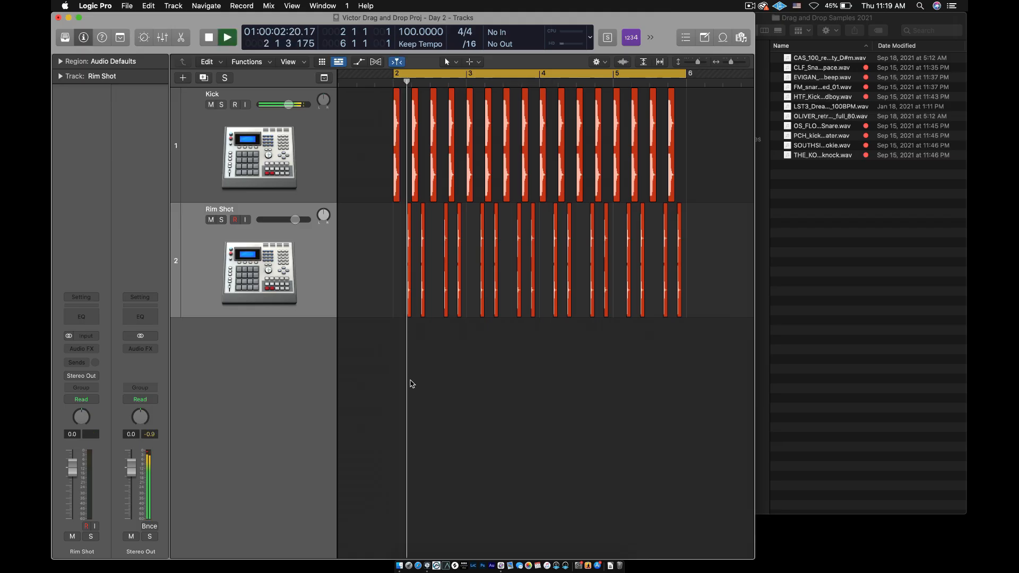
{"action": "key", "text": "space"}
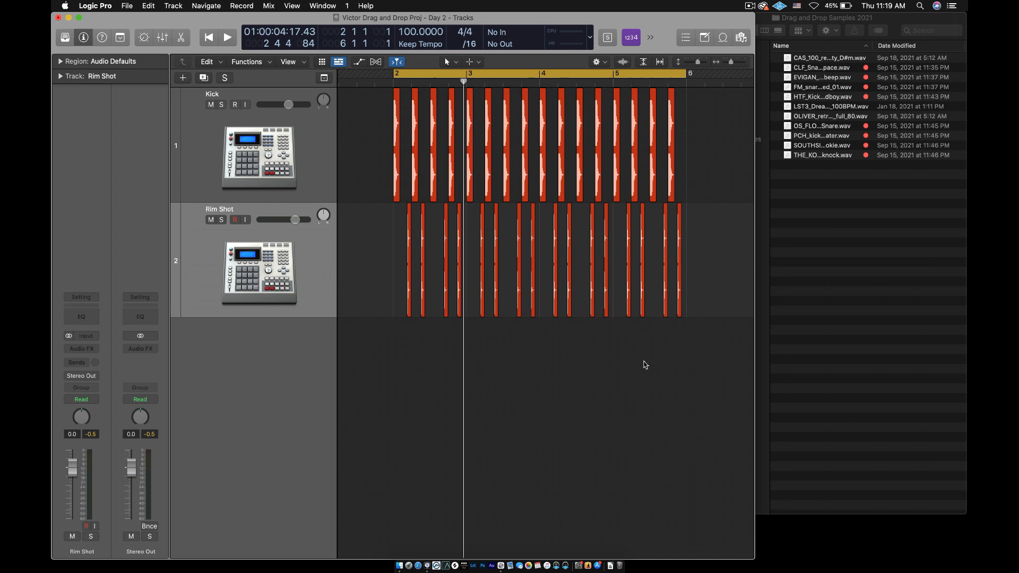
Switch to Finder, close the Drag and Drop Samples 2021 folder and select ARCANDO_kit5_drop_percussions_drums_100.wav in the desktop's Liquid Samples folder
{"action": "left_click", "coordinate": [895, 290]}
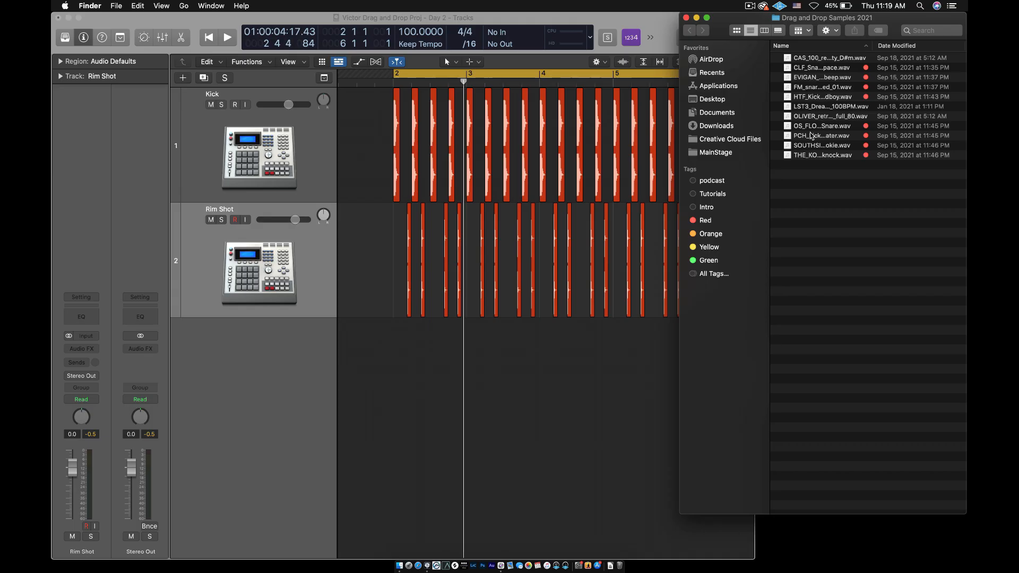
{"action": "left_click", "coordinate": [686, 17]}
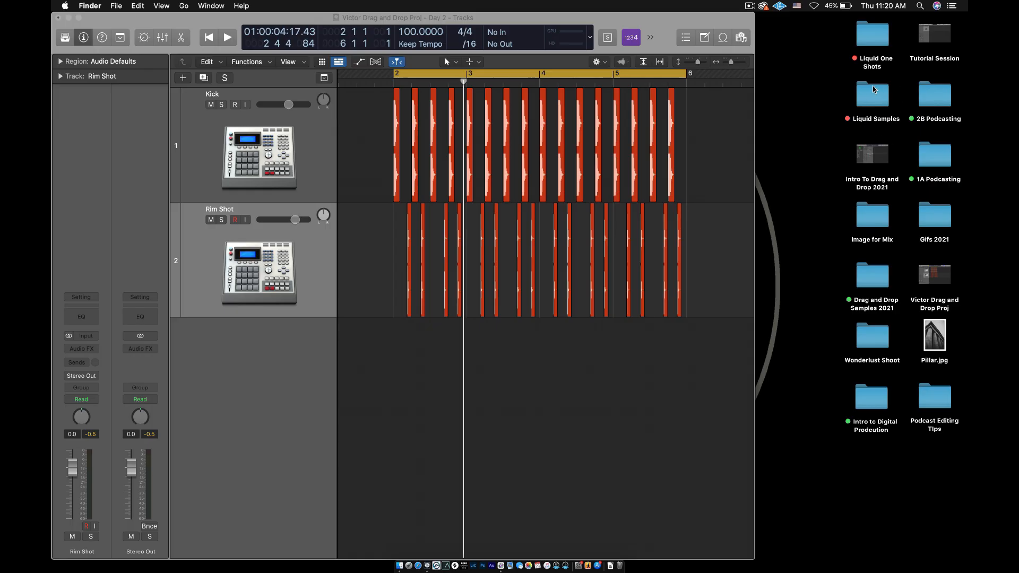
{"action": "double_click", "coordinate": [864, 105]}
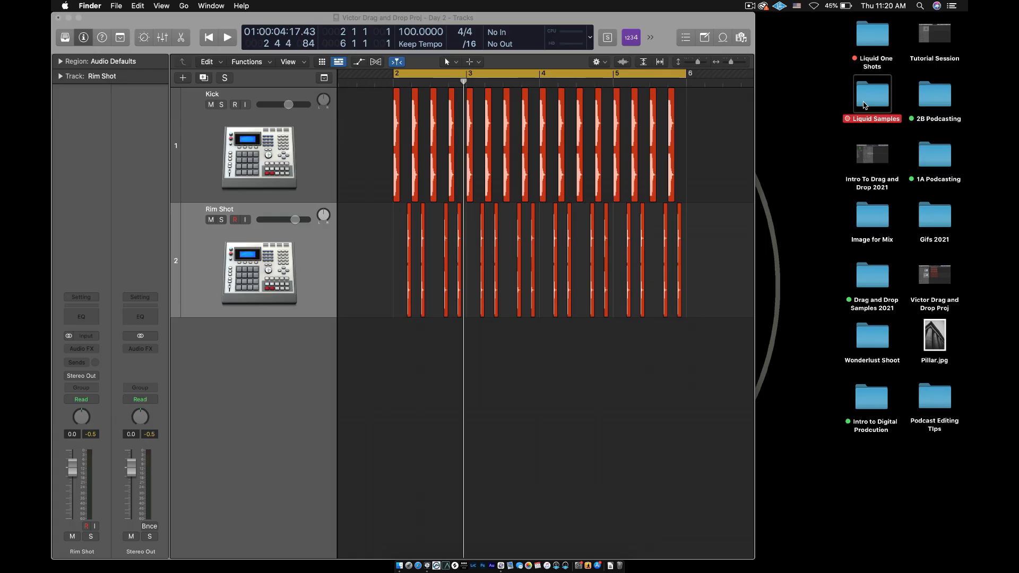
{"action": "left_click_drag", "start_coordinate": [561, 79], "coordinate": [498, 66]}
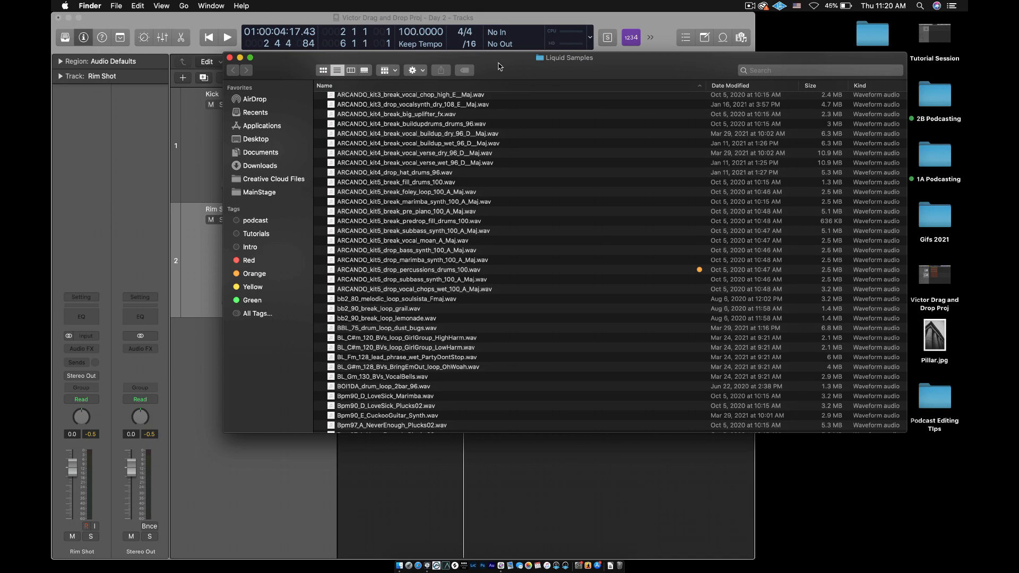
{"action": "scroll", "coordinate": [395, 150], "scroll_direction": "up", "scroll_amount": 5}
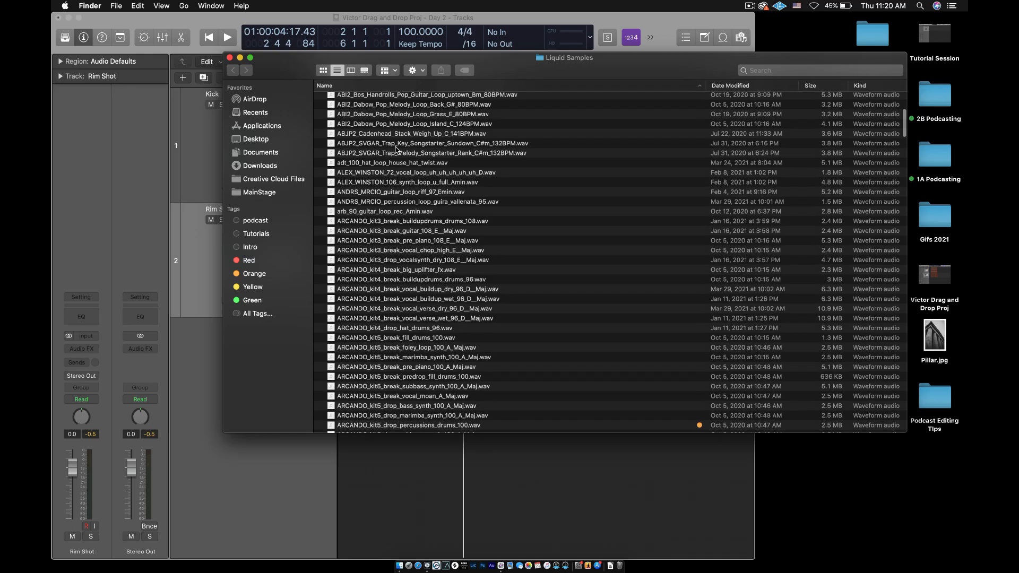
{"action": "scroll", "coordinate": [395, 150], "scroll_direction": "down", "scroll_amount": 7}
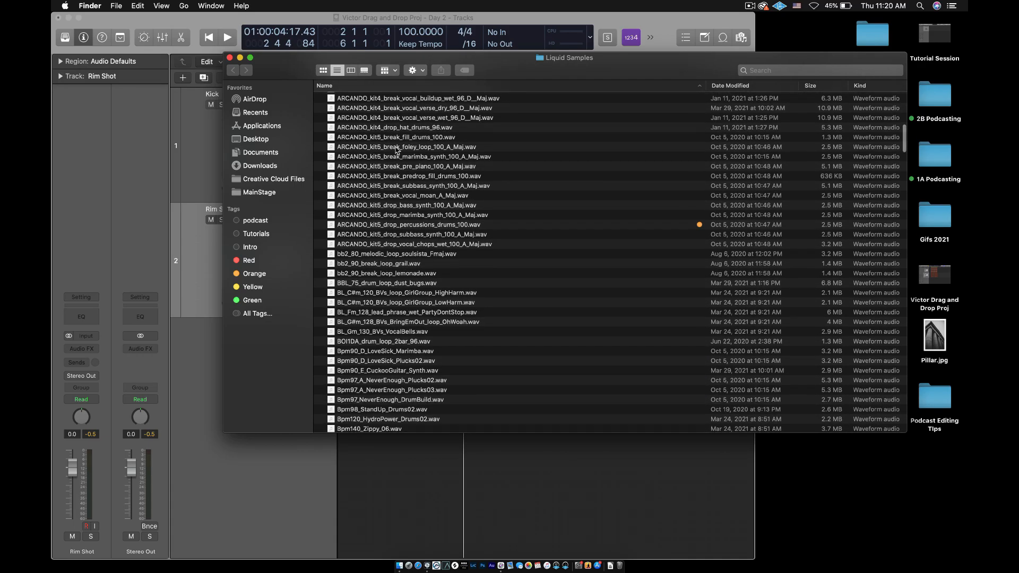
{"action": "left_click", "coordinate": [423, 223]}
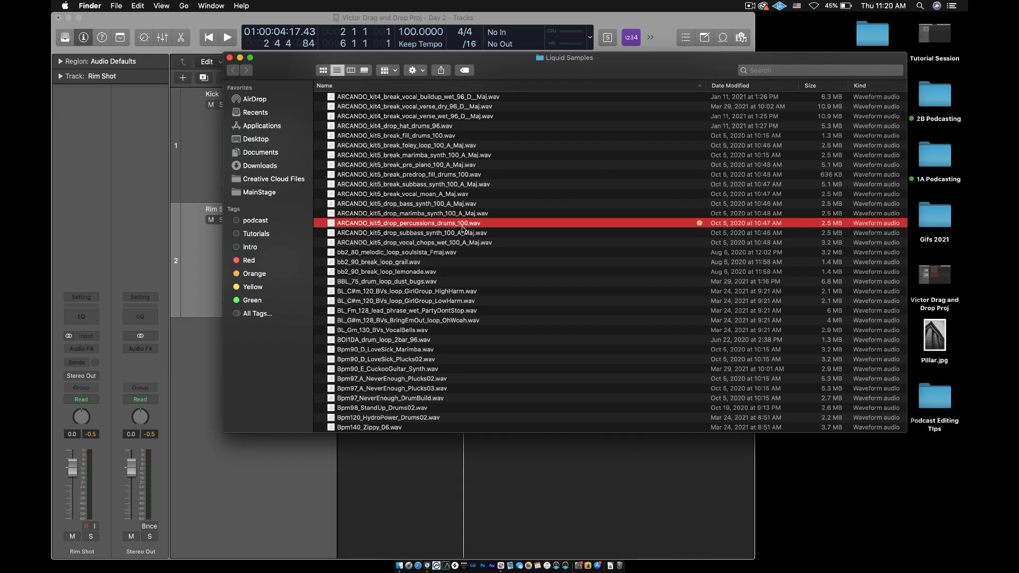
Check the Logic Pro project tempo, and preview ARCANDO_kit5_drop_percussions_drums_100.wav in the Finder
{"action": "left_click_drag", "start_coordinate": [299, 76], "coordinate": [621, 224]}
{"action": "left_click", "coordinate": [619, 24]}
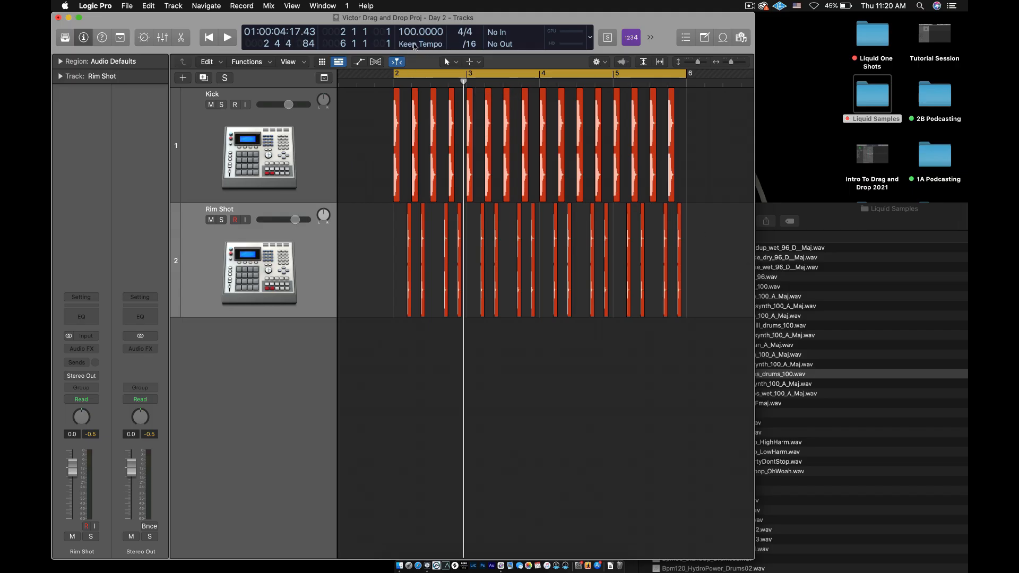
{"action": "left_click_drag", "start_coordinate": [829, 210], "coordinate": [600, 18]}
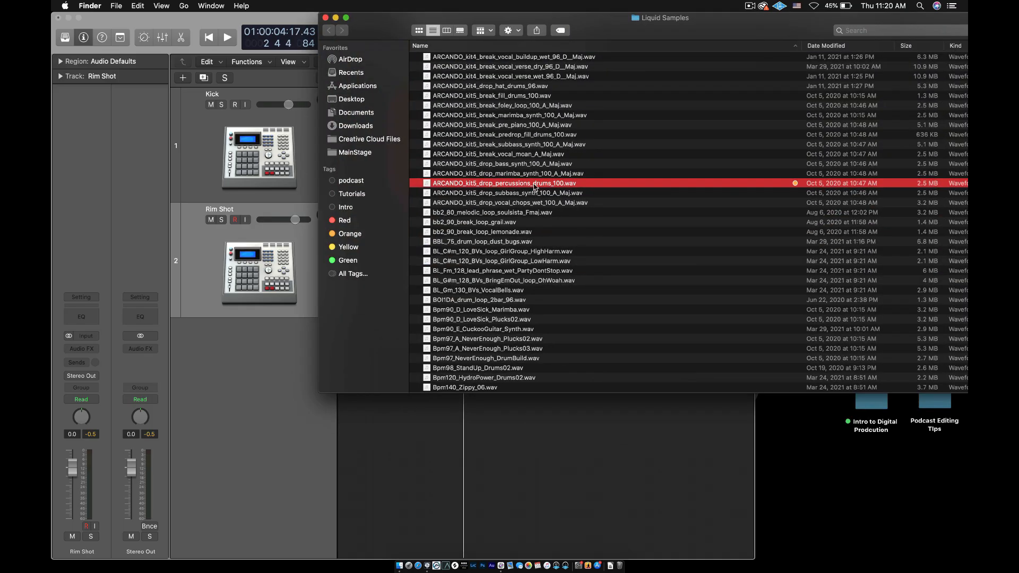
{"action": "left_click", "coordinate": [513, 173]}
{"action": "left_click", "coordinate": [509, 184]}
{"action": "key", "text": "space"}
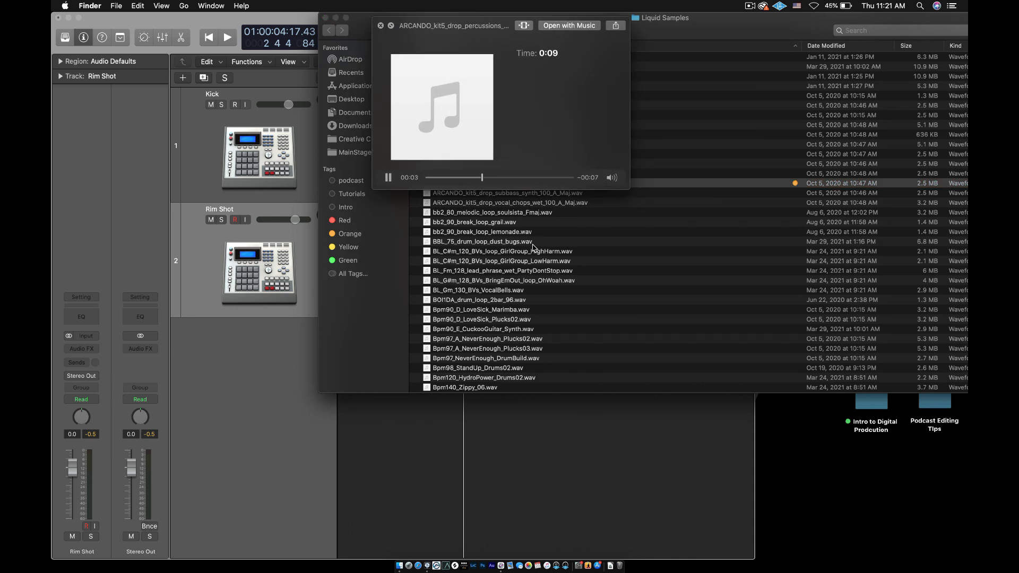
{"action": "key", "text": "space"}
Add ARCANDO_kit5_drop_percussions_drums_100.wav to the project as a new third track starting at bar 2, and close the Liquid Samples folder
{"action": "left_click_drag", "start_coordinate": [385, 34], "coordinate": [695, 87]}
{"action": "left_click_drag", "start_coordinate": [797, 240], "coordinate": [395, 415]}
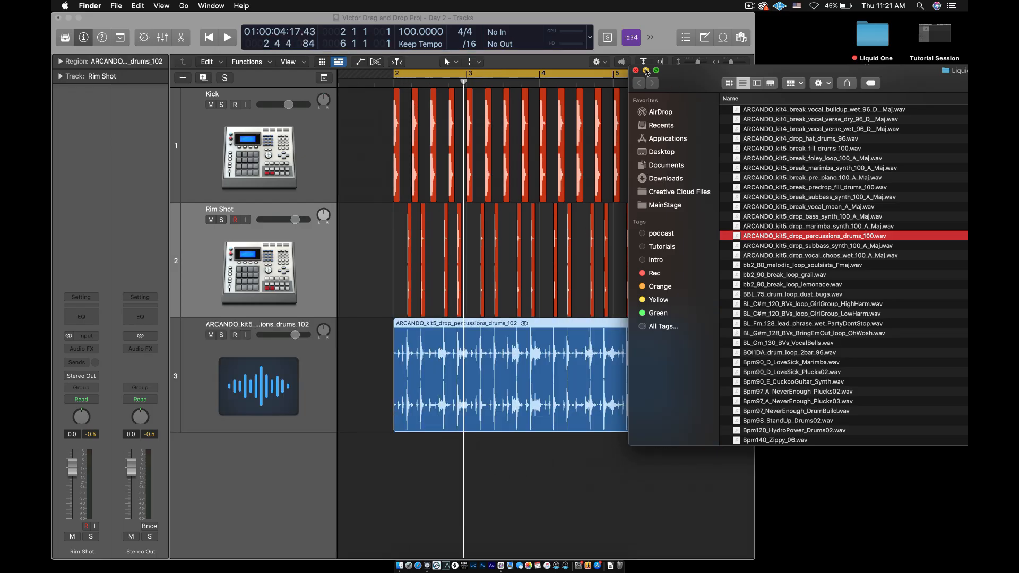
{"action": "left_click", "coordinate": [636, 72]}
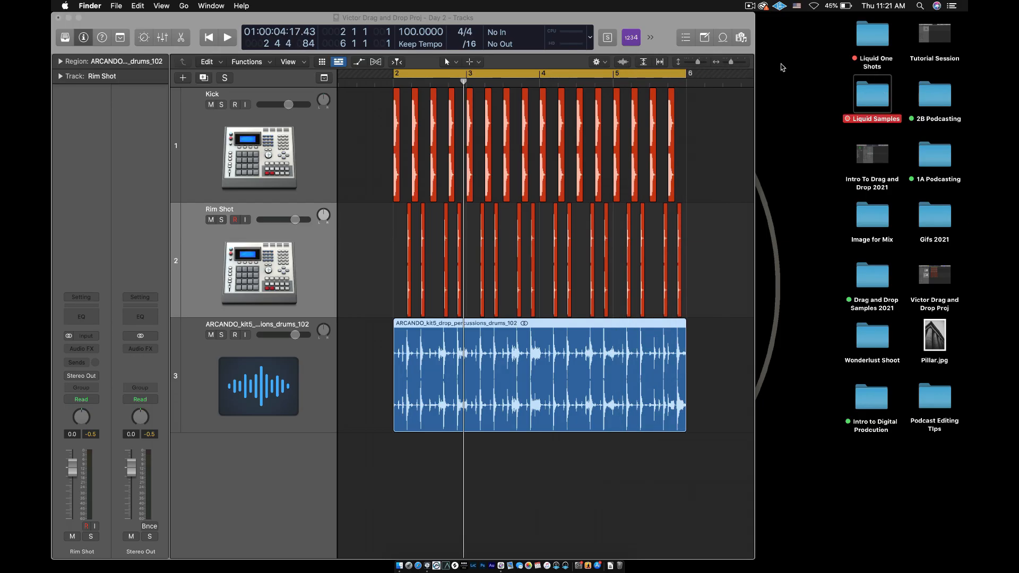
Widen the Logic Pro project window and compare the percussion waveform closely with the kick and rim shot hits
{"action": "left_click", "coordinate": [752, 125]}
{"action": "left_click_drag", "start_coordinate": [751, 125], "coordinate": [966, 152]}
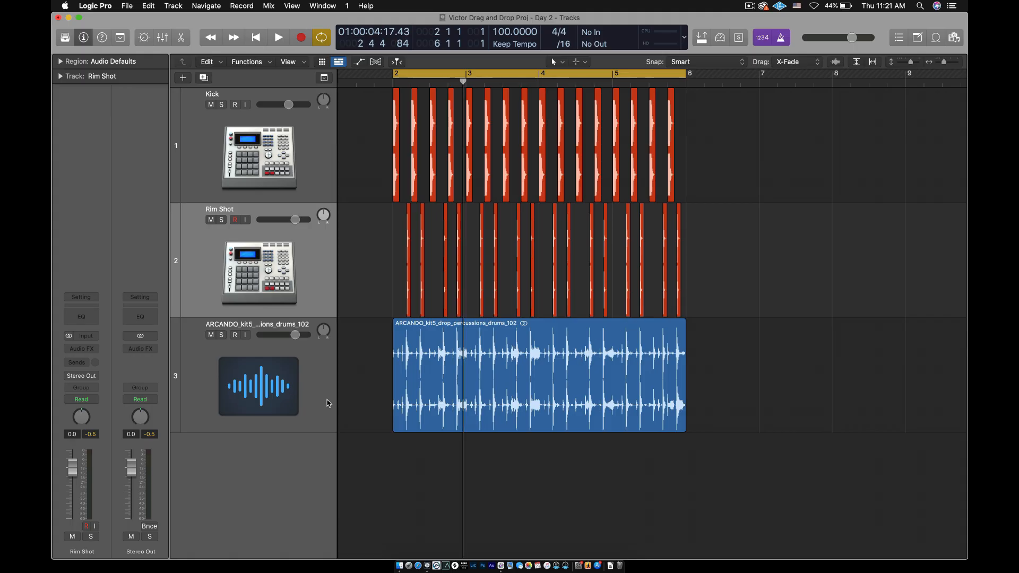
{"action": "left_click", "coordinate": [459, 366]}
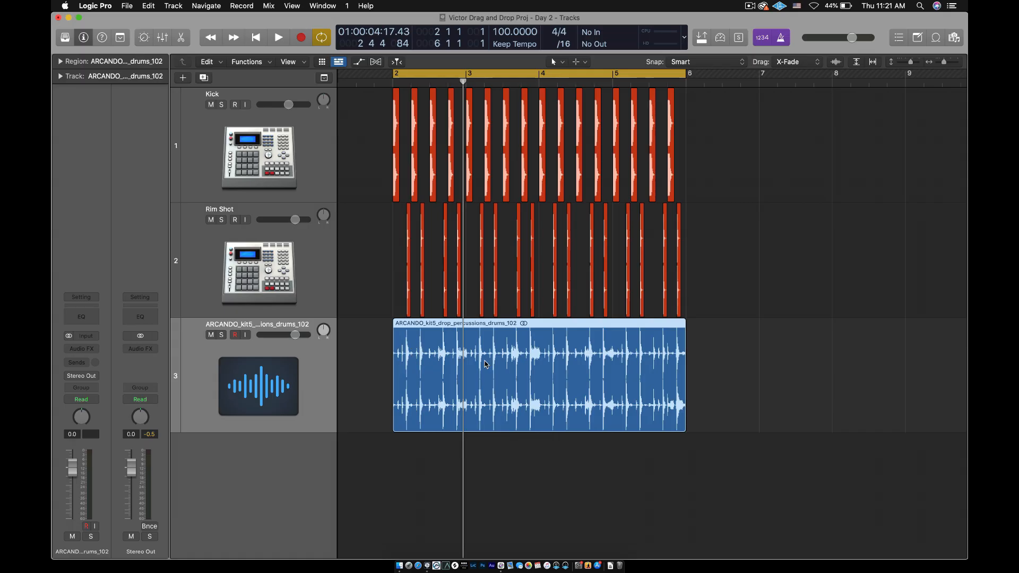
{"action": "key", "text": "super+Right"}
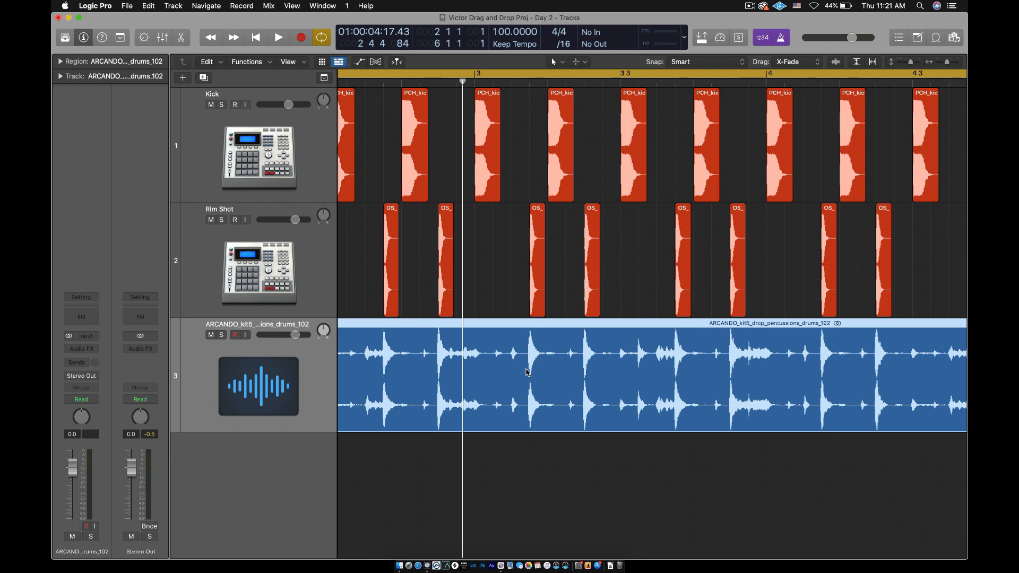
{"action": "key", "text": "super+Left"}
{"action": "key", "text": "super+Left"}
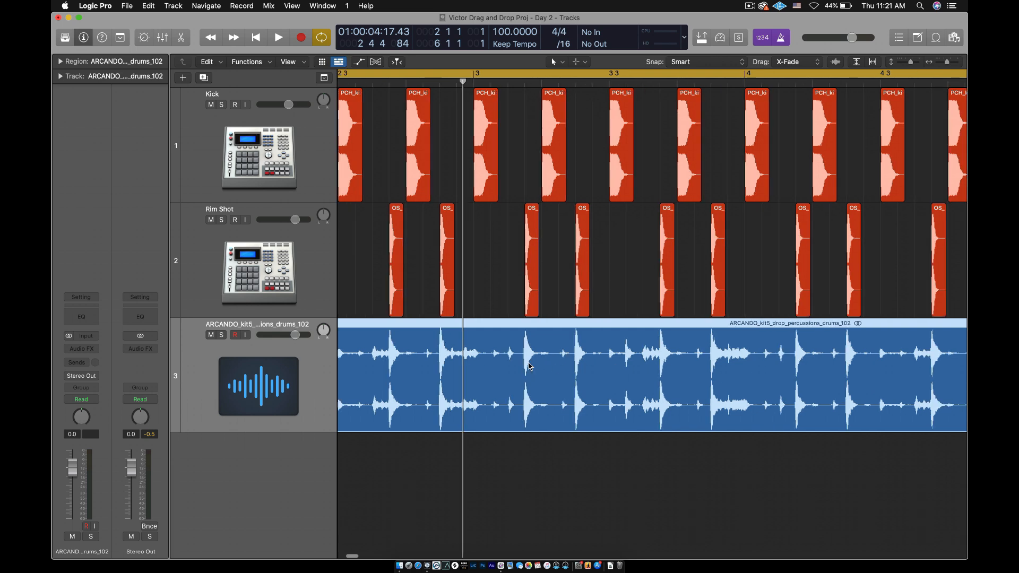
Lower the percussion drums track's volume to -5.0 dB and play back the three-track loop
{"action": "left_click_drag", "start_coordinate": [297, 338], "coordinate": [284, 335]}
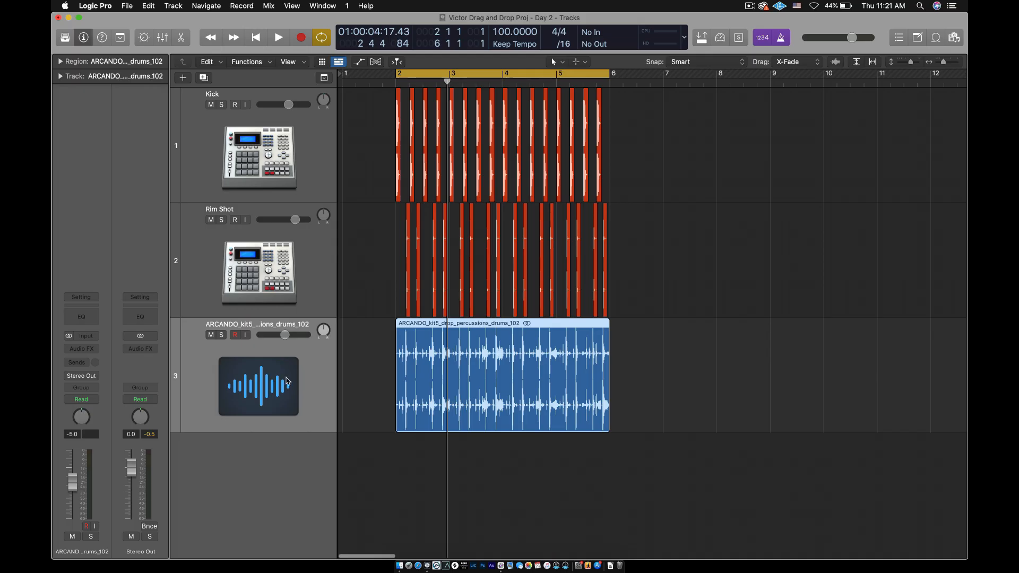
{"action": "key", "text": "space"}
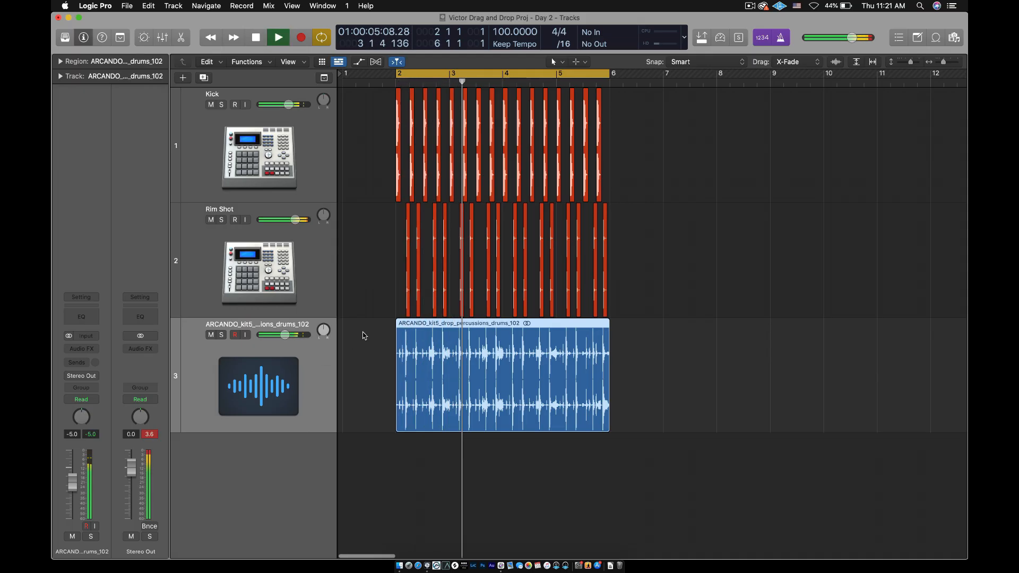
{"action": "key", "text": "space"}
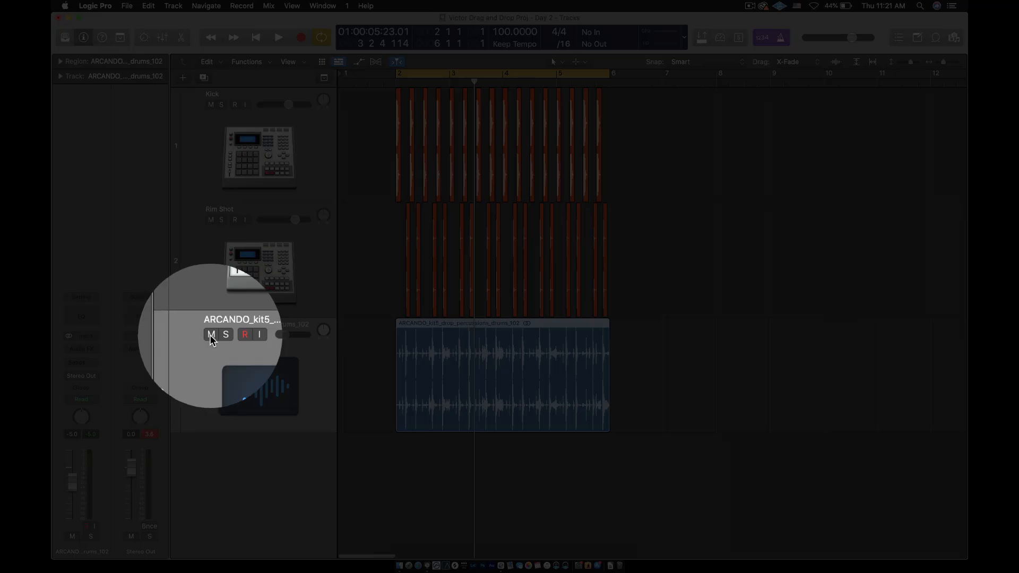
Compare the loop with and without the percussion drums by muting and unmuting that track during playback, leaving it unmuted
{"action": "left_click", "coordinate": [212, 338]}
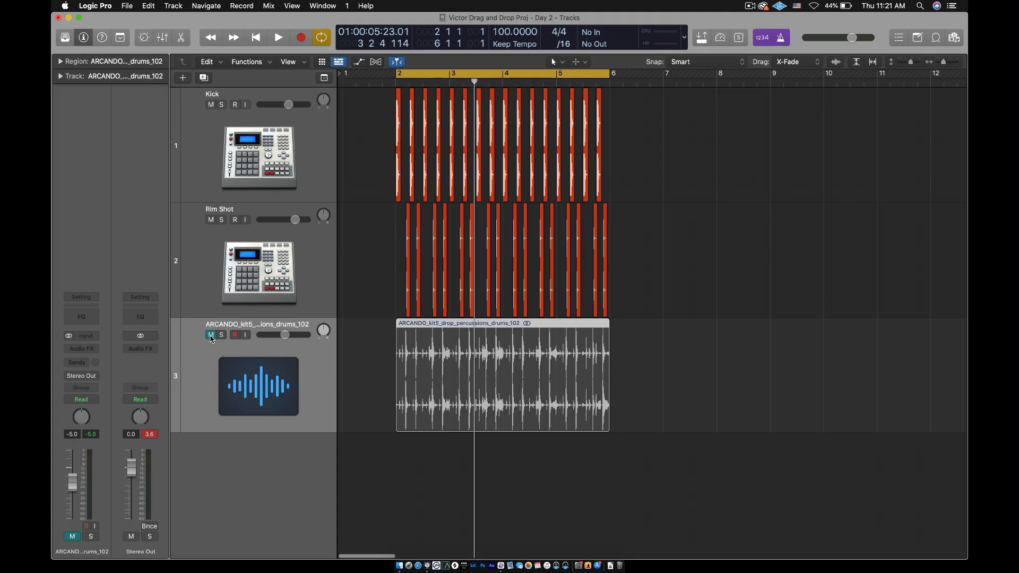
{"action": "key", "text": "space"}
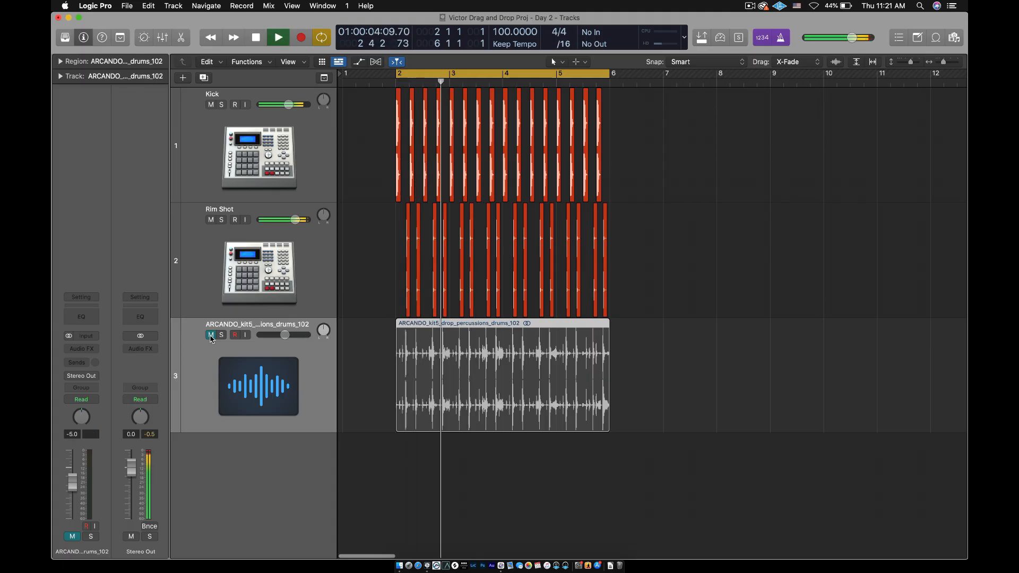
{"action": "left_click", "coordinate": [211, 335]}
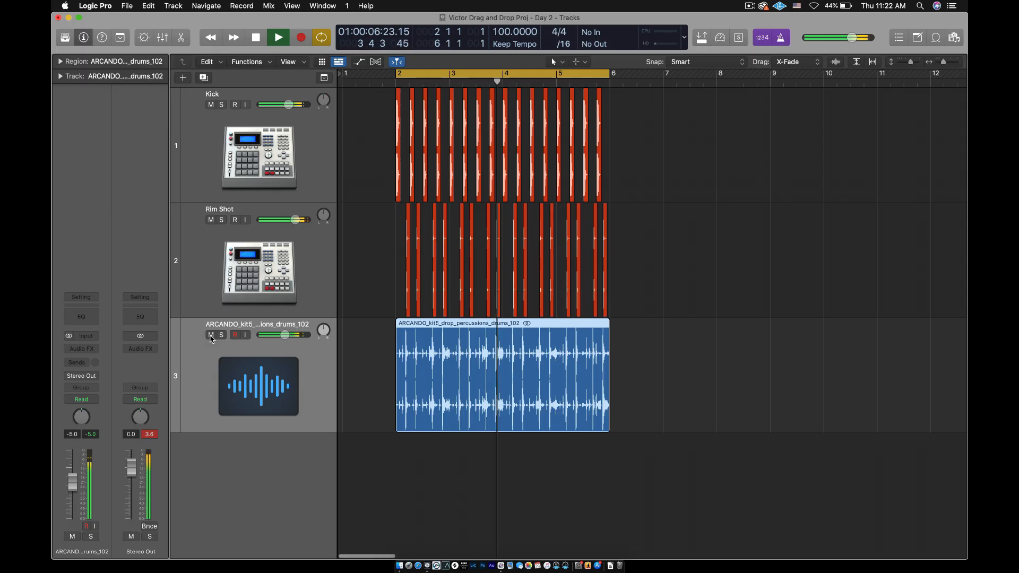
{"action": "left_click", "coordinate": [211, 336]}
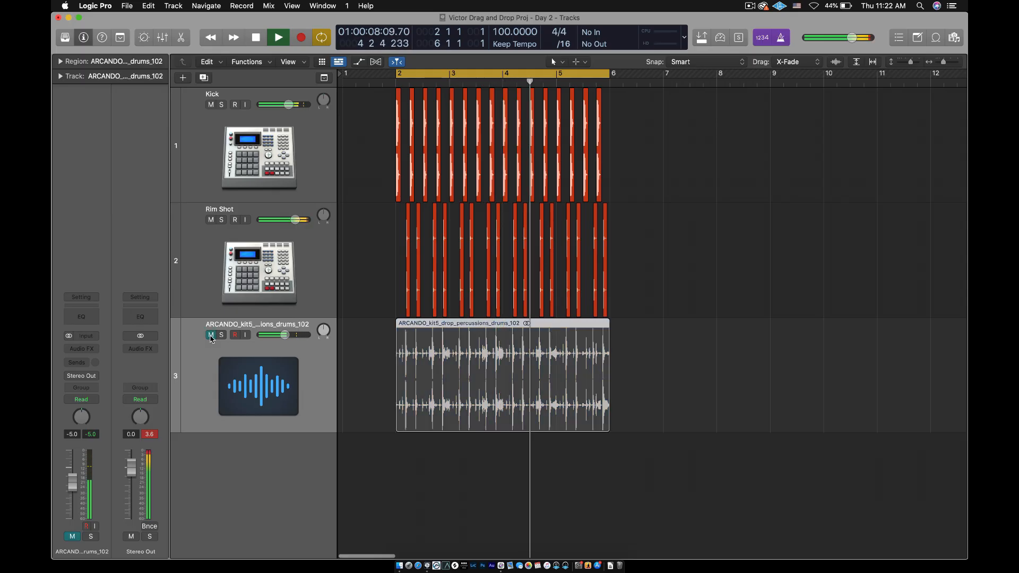
{"action": "left_click", "coordinate": [212, 335]}
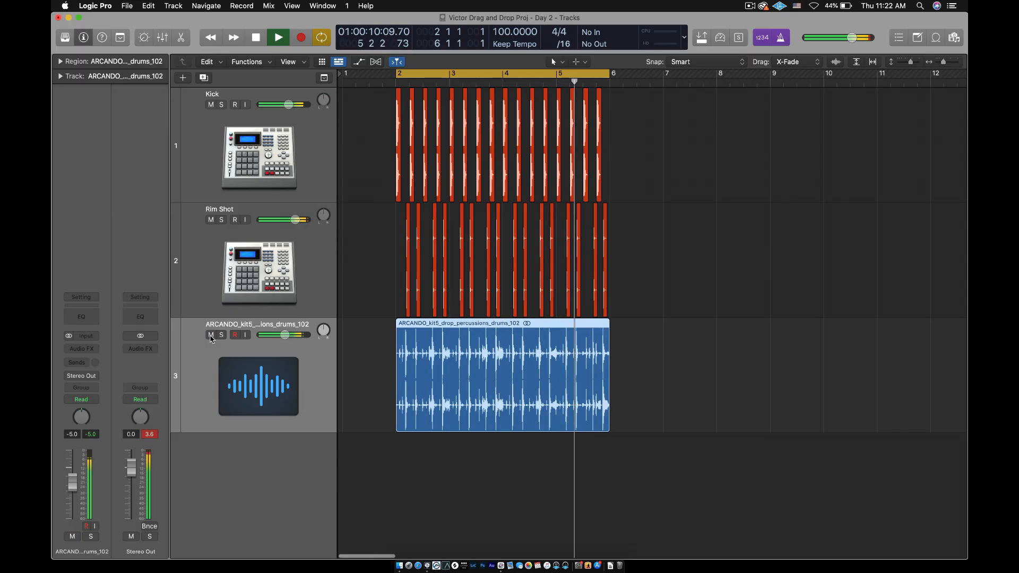
{"action": "key", "text": "space"}
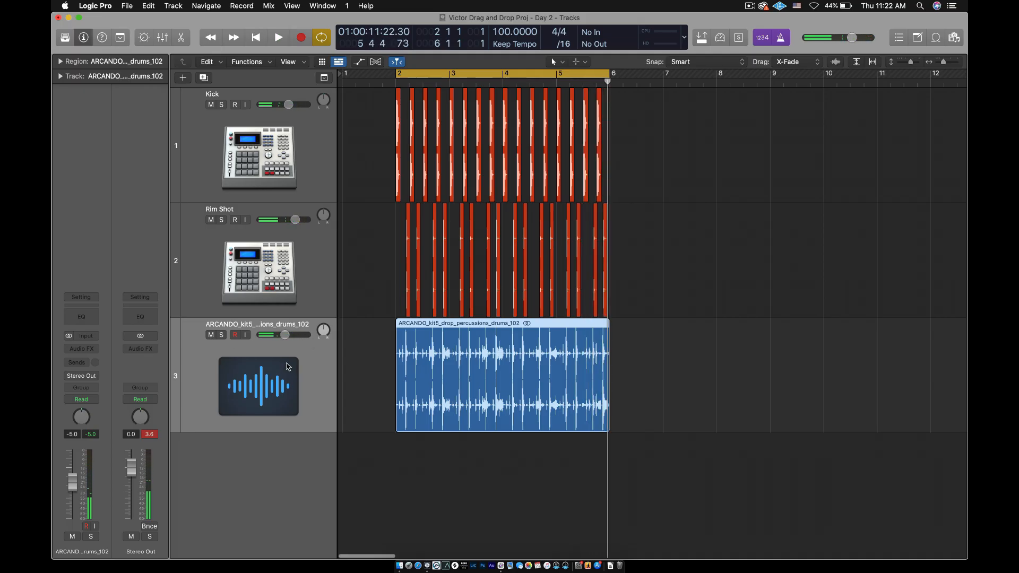
Lower the percussion drums track's volume to -7.2 dB
{"action": "left_click_drag", "start_coordinate": [286, 336], "coordinate": [283, 335]}
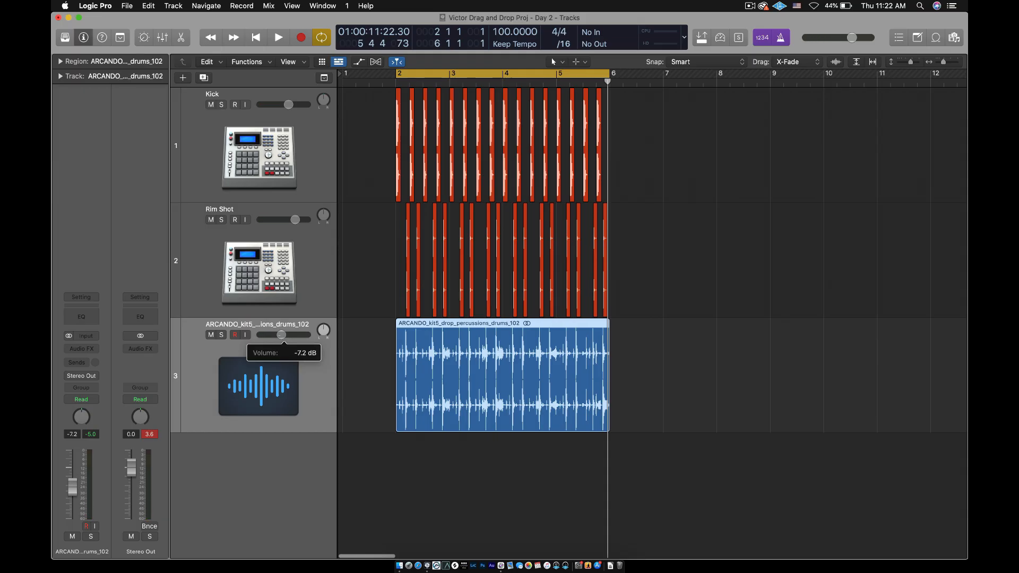
{"action": "left_click_drag", "start_coordinate": [282, 335], "coordinate": [281, 339]}
{"action": "left_click", "coordinate": [280, 336]}
Check the Kick track's volume and set the Rim Shot track's volume to match at -3.2 dB
{"action": "left_click", "coordinate": [282, 179]}
{"action": "left_click", "coordinate": [289, 104]}
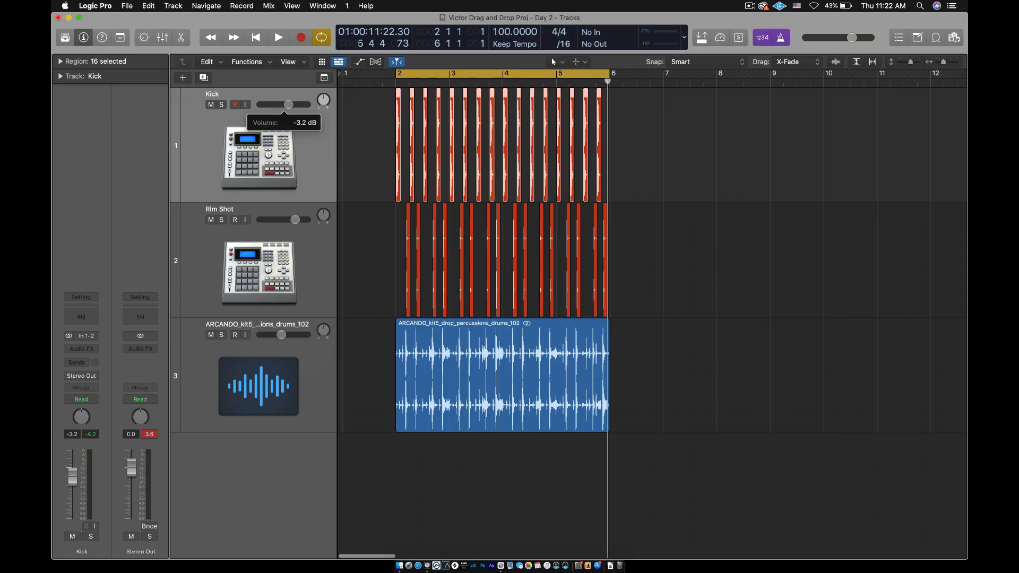
{"action": "left_click_drag", "start_coordinate": [288, 105], "coordinate": [289, 105]}
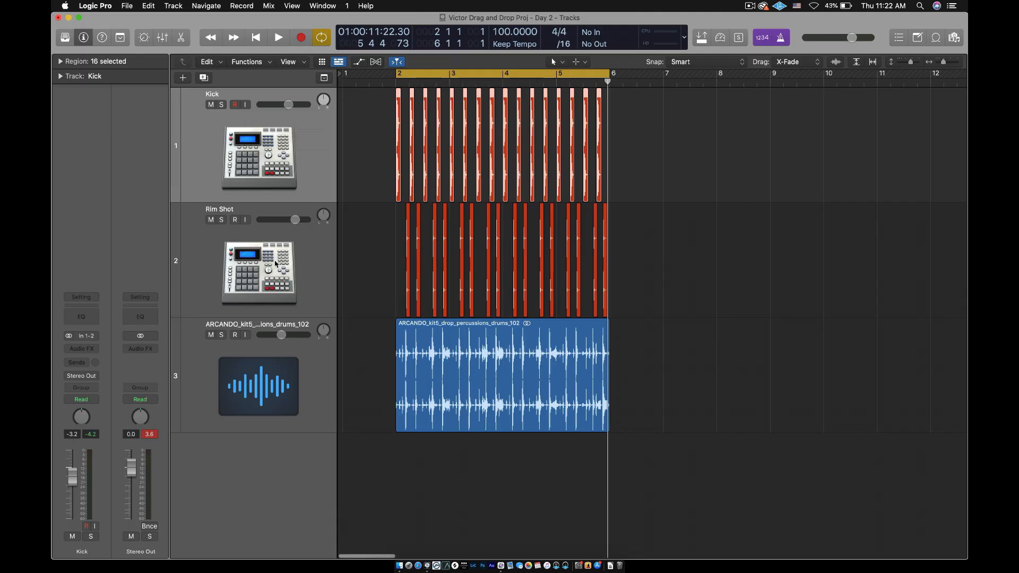
{"action": "left_click", "coordinate": [275, 263]}
{"action": "left_click_drag", "start_coordinate": [296, 224], "coordinate": [289, 220]}
{"action": "left_click", "coordinate": [675, 270]}
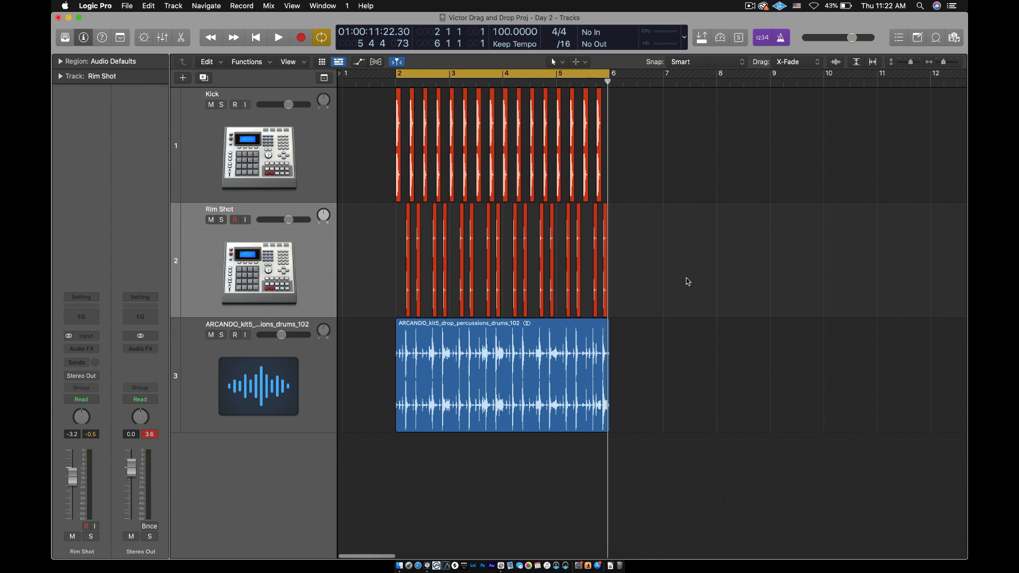
Play back the rebalanced three-track loop and select the percussion drums track
{"action": "key", "text": "space"}
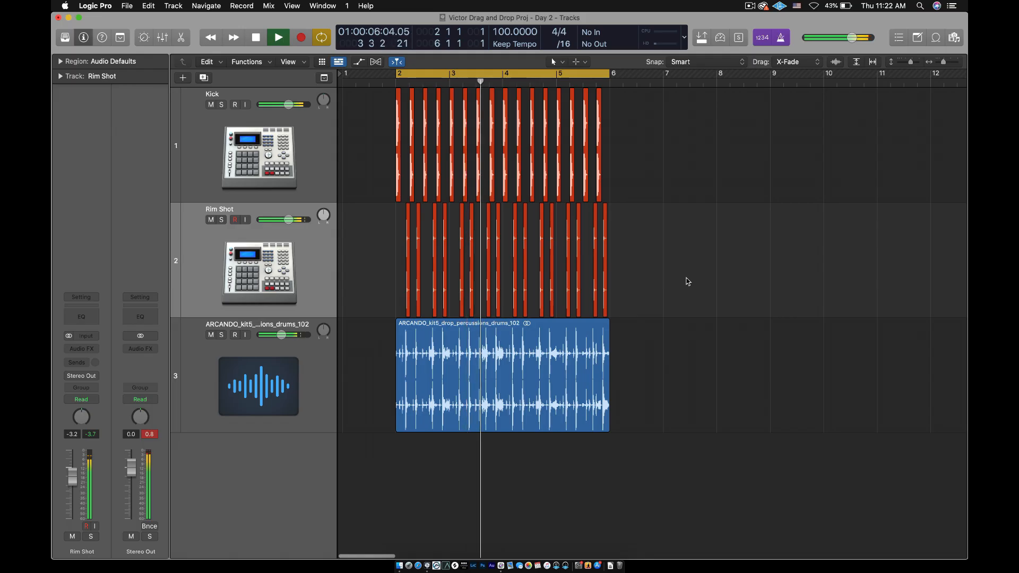
{"action": "key", "text": "space"}
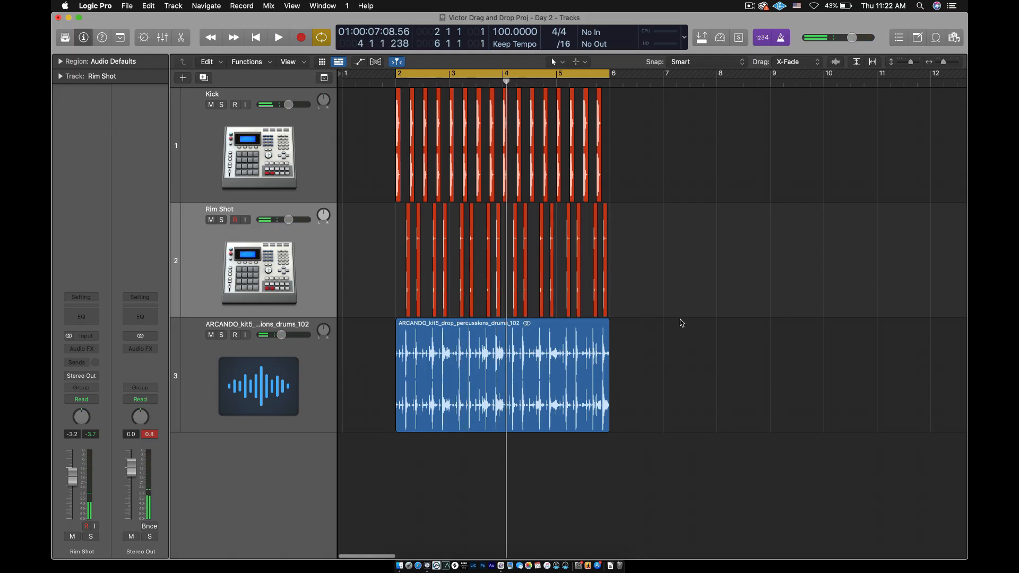
{"action": "scroll", "coordinate": [697, 326], "scroll_direction": "down", "scroll_amount": 2}
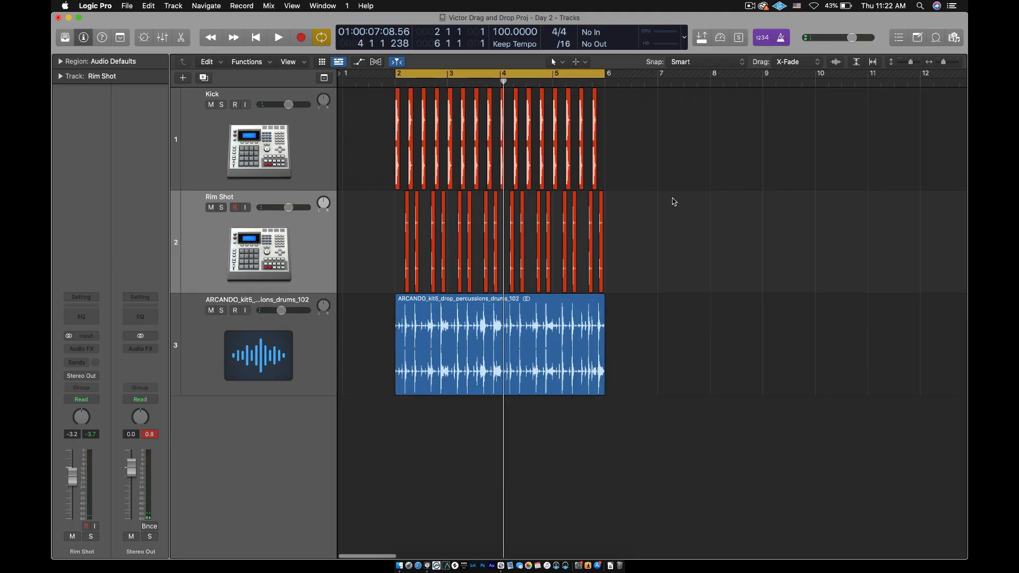
{"action": "left_click", "coordinate": [257, 342]}
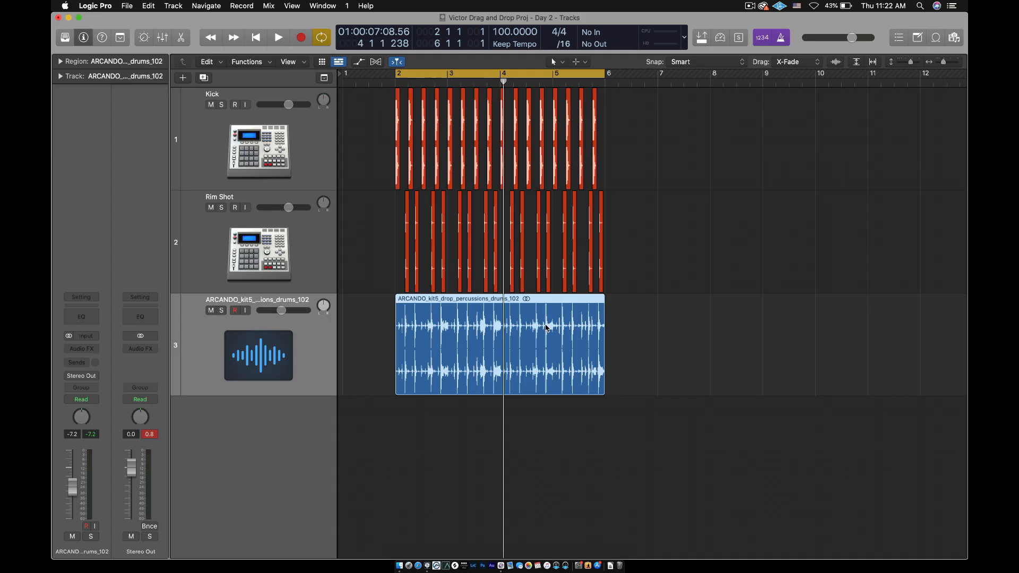
Recolor the percussion drums region red to match the Kick and Rim Shot regions
{"action": "key", "text": "alt+c"}
{"action": "left_click", "coordinate": [452, 265]}
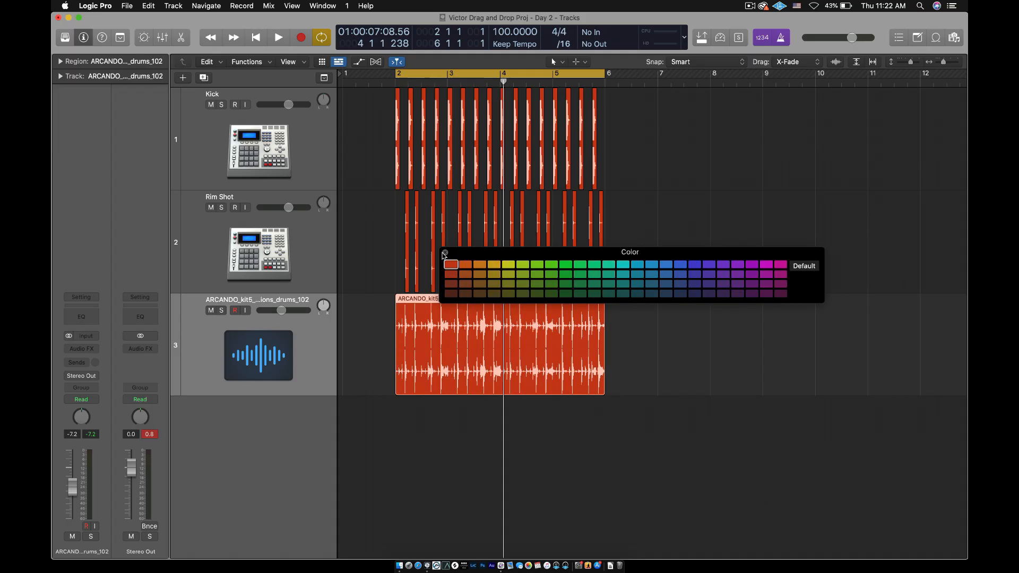
{"action": "left_click", "coordinate": [445, 253]}
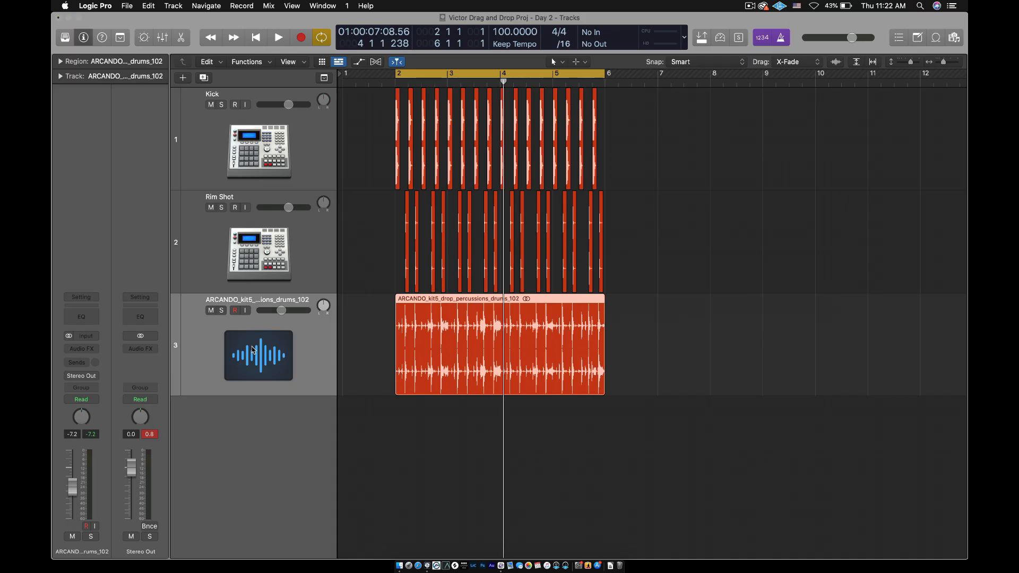
Change the percussion drums track's icon to the tambourine from the Percussion category
{"action": "left_click", "coordinate": [252, 352]}
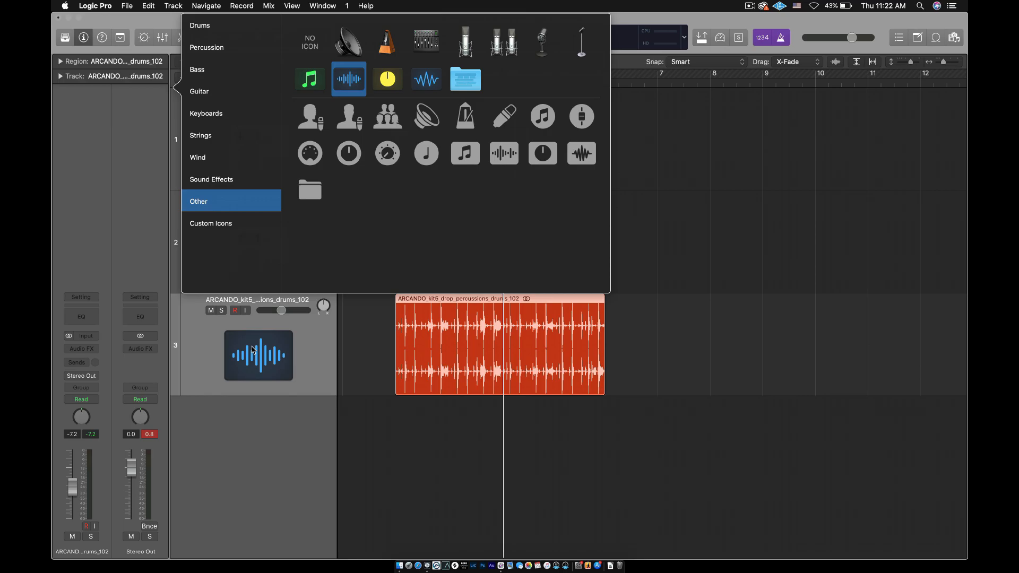
{"action": "left_click", "coordinate": [215, 49]}
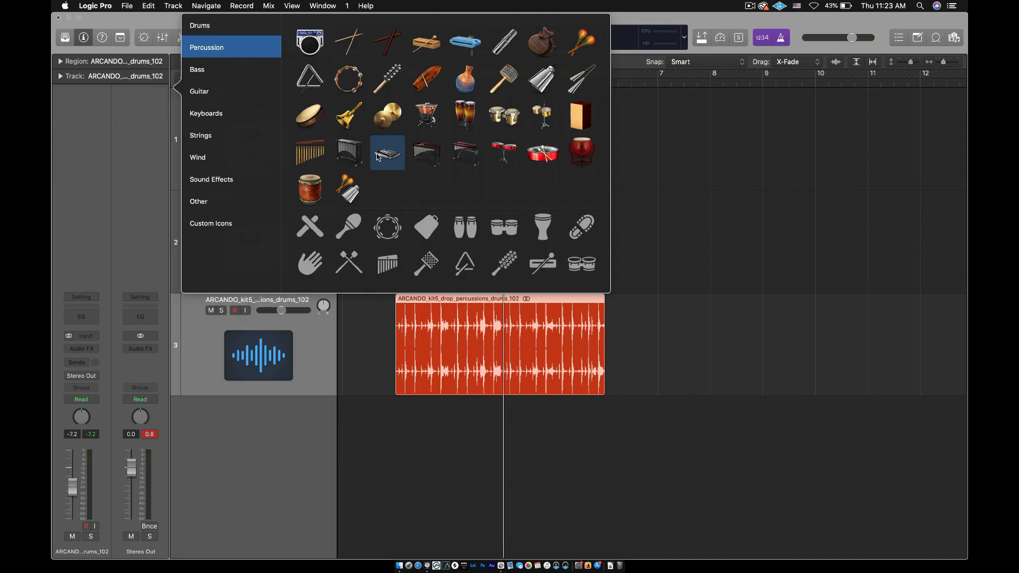
{"action": "left_click", "coordinate": [352, 91]}
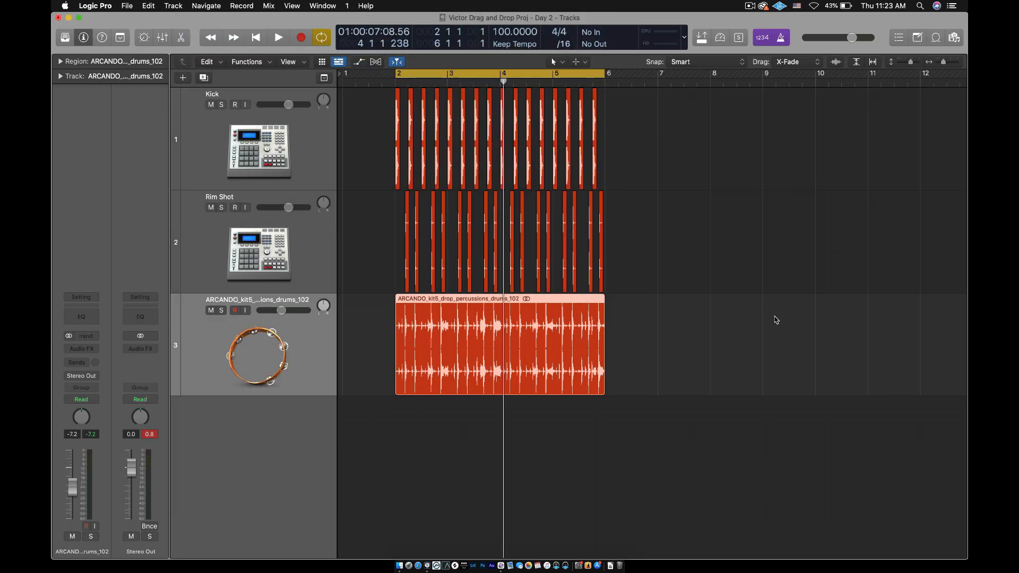
Deselect the percussion region and play back the three-track loop
{"action": "left_click", "coordinate": [804, 325]}
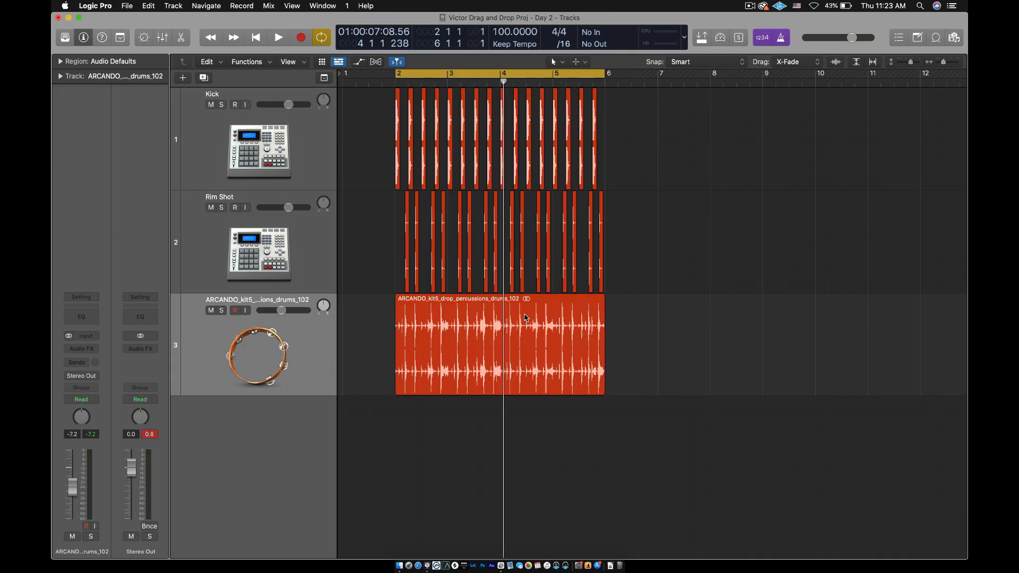
{"action": "key", "text": "space"}
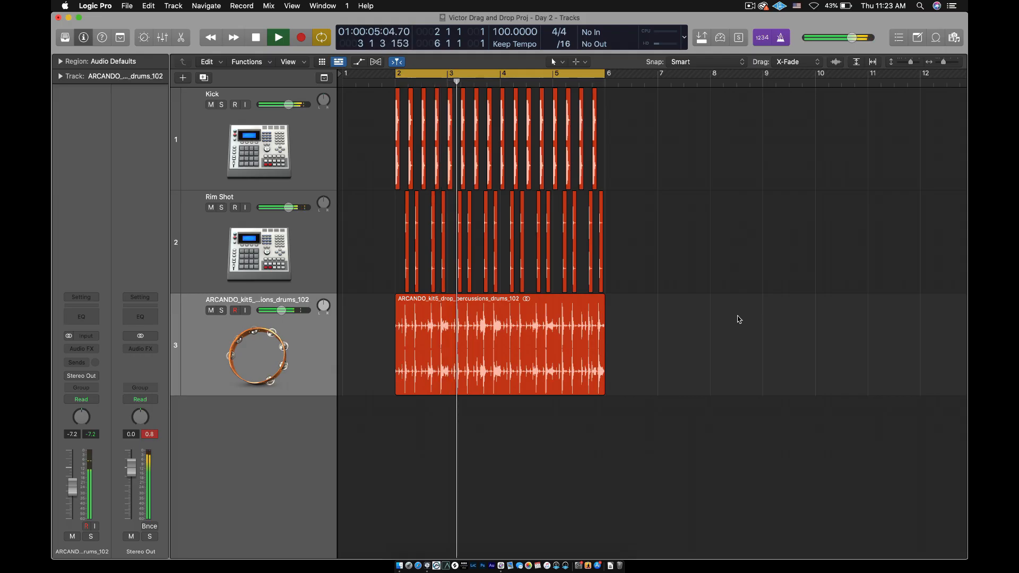
{"action": "key", "text": "space"}
Narrow the project window to reach the desktop, open the Drag and Drop Samples 2021 folder and select CAS_100_resampled_acoustic_guitar_dynasty_D#m.wav
{"action": "left_click_drag", "start_coordinate": [966, 253], "coordinate": [833, 271]}
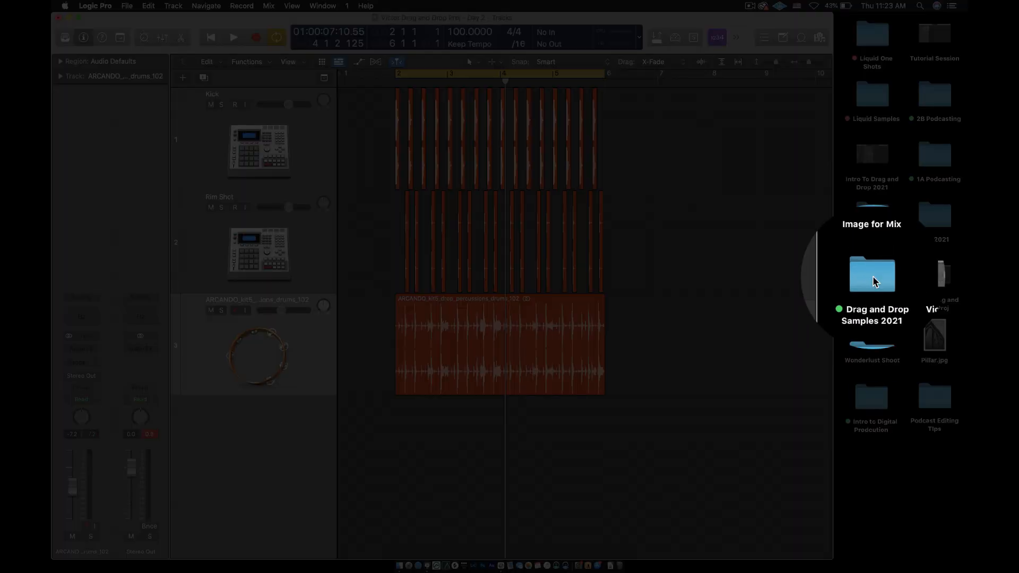
{"action": "double_click", "coordinate": [873, 276]}
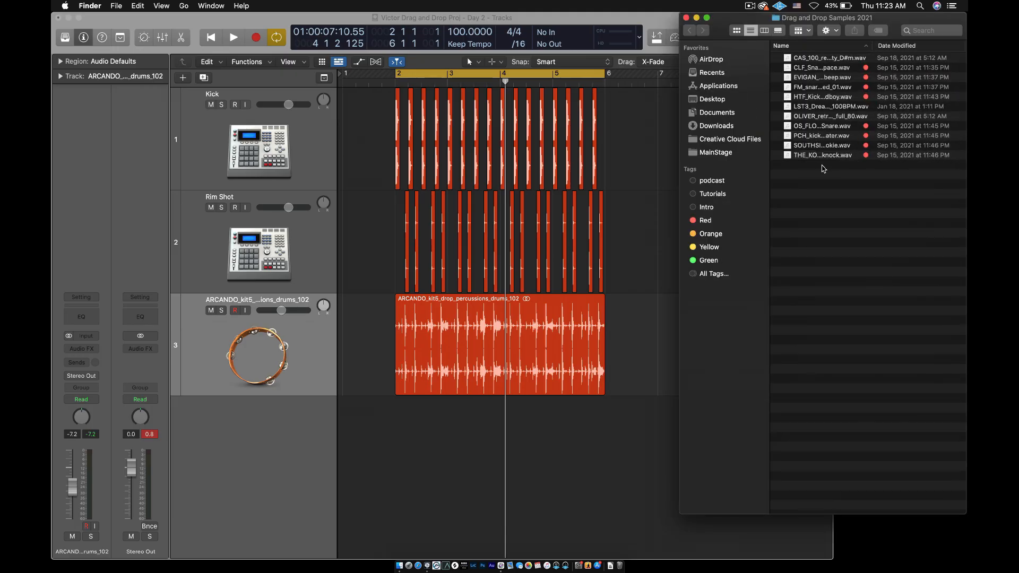
{"action": "left_click", "coordinate": [822, 70]}
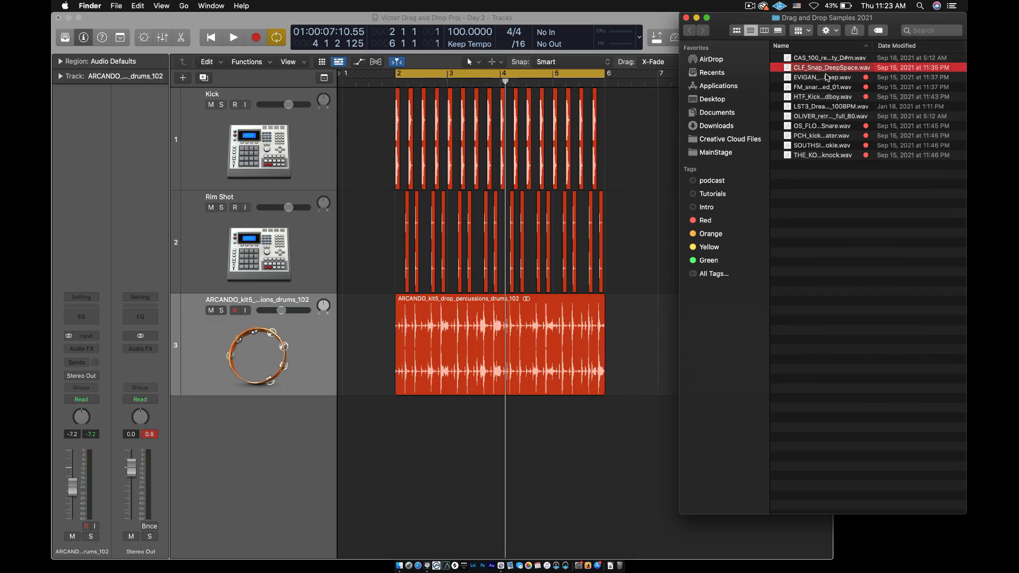
{"action": "left_click", "coordinate": [817, 59]}
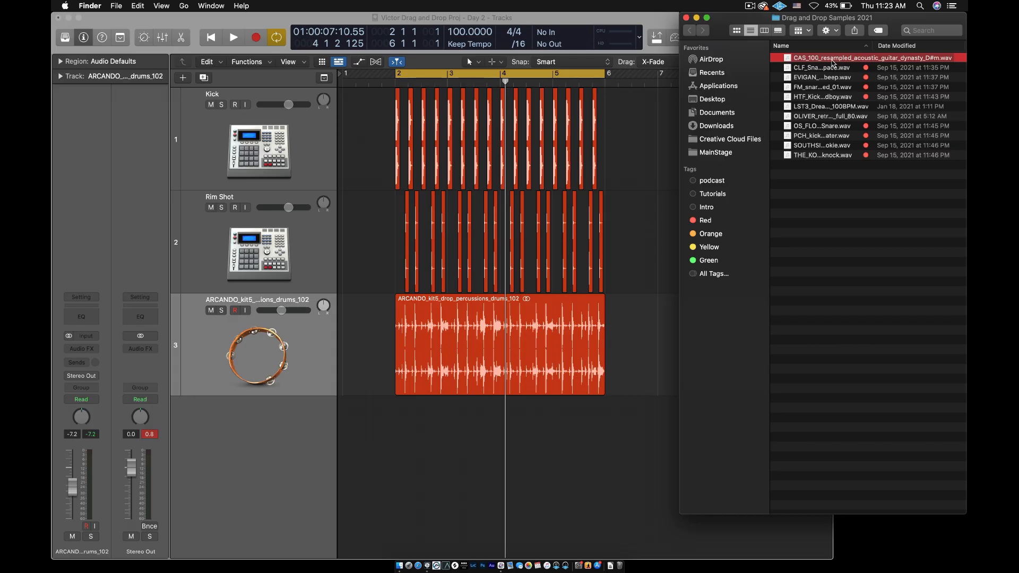
Add the acoustic guitar sample to the project as a new fourth track, with its region starting at bar 2
{"action": "left_click_drag", "start_coordinate": [837, 62], "coordinate": [401, 451]}
{"action": "left_click_drag", "start_coordinate": [467, 441], "coordinate": [462, 443]}
{"action": "key", "text": "super+Left"}
{"action": "scroll", "coordinate": [461, 445], "scroll_direction": "up", "scroll_amount": 1}
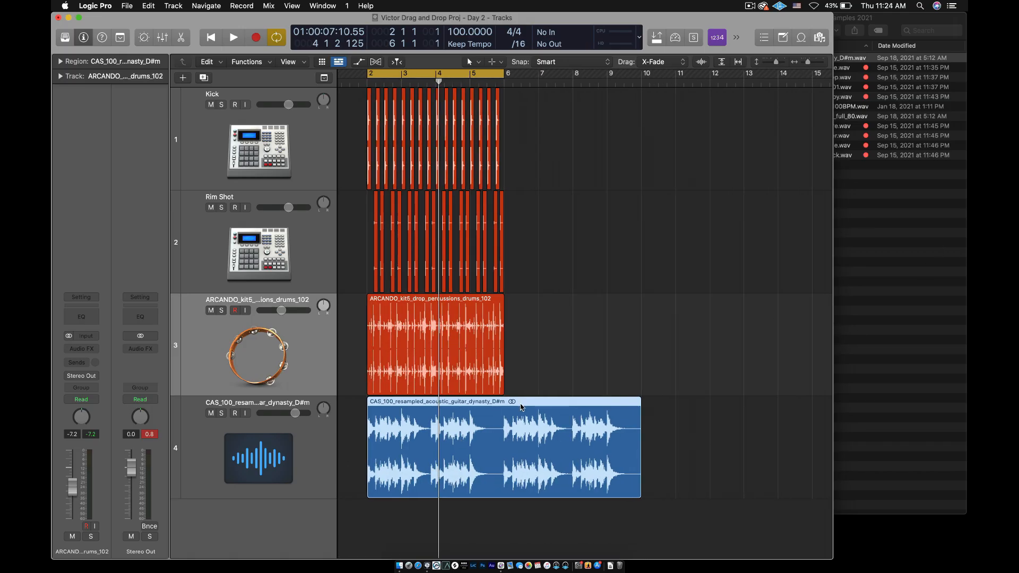
{"action": "key", "text": "super+Right"}
{"action": "key", "text": "super+Left"}
{"action": "scroll", "coordinate": [521, 407], "scroll_direction": "left", "scroll_amount": 3}
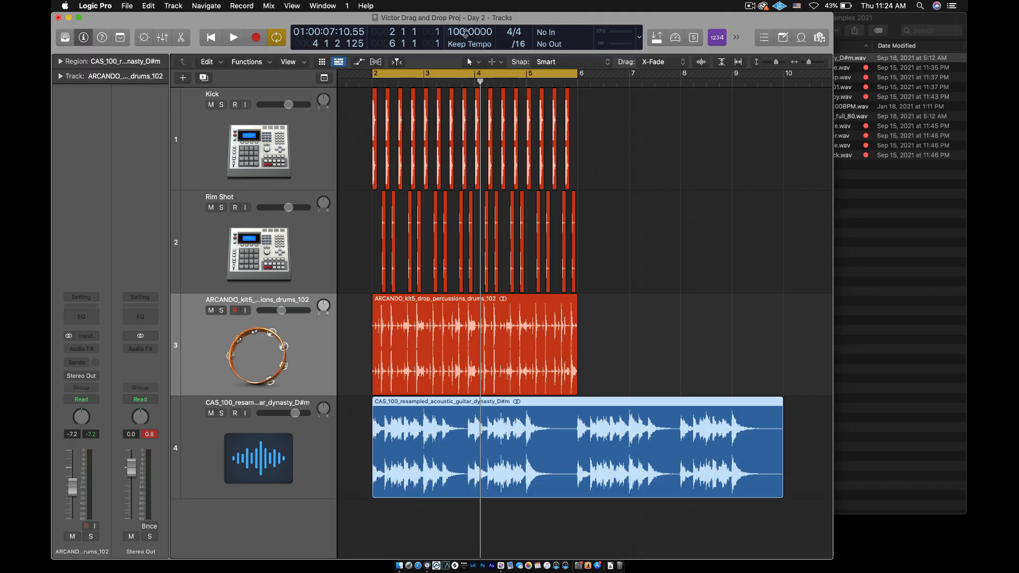
Try a project tempo of 105 BPM and return it to 100 BPM
{"action": "double_click", "coordinate": [465, 33]}
{"action": "type", "text": "105"}
{"action": "key", "text": "Return"}
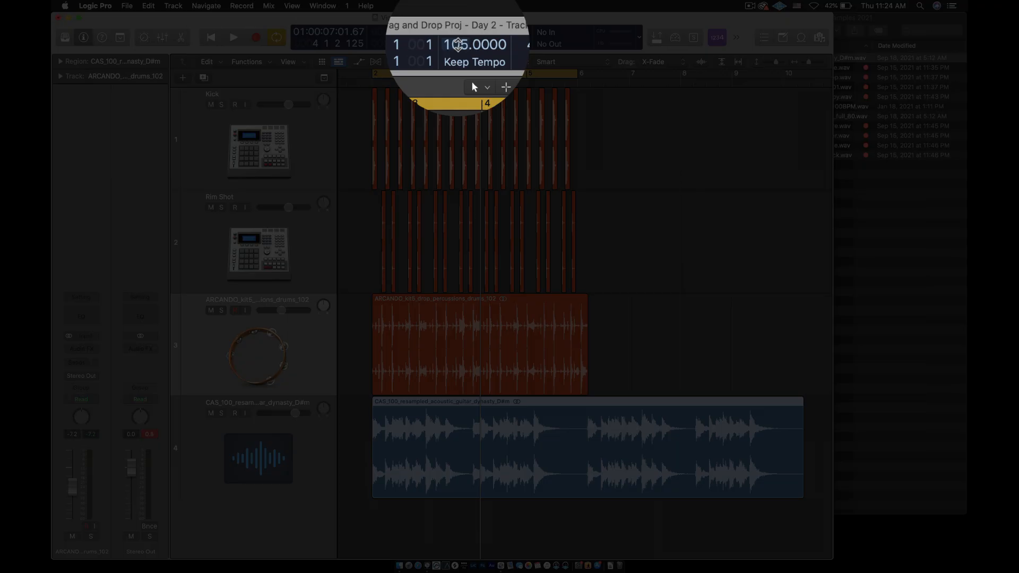
{"action": "double_click", "coordinate": [469, 33]}
{"action": "type", "text": "100"}
{"action": "key", "text": "Return"}
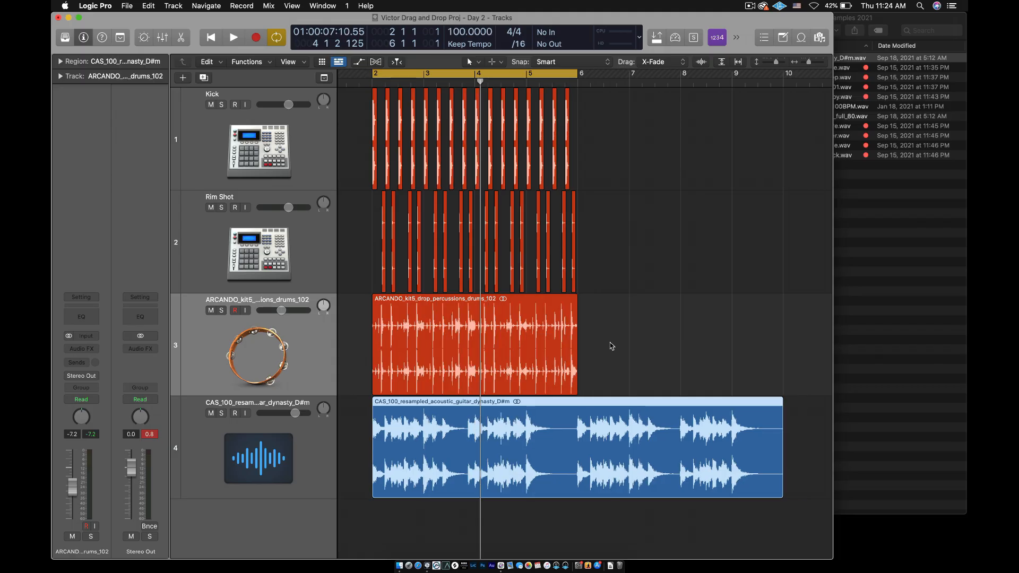
Lower the acoustic guitar track's volume to -5.3 dB, play back the loop, and reduce the volume further to -8.2 dB
{"action": "left_click", "coordinate": [638, 367]}
{"action": "scroll", "coordinate": [638, 368], "scroll_direction": "left", "scroll_amount": 1}
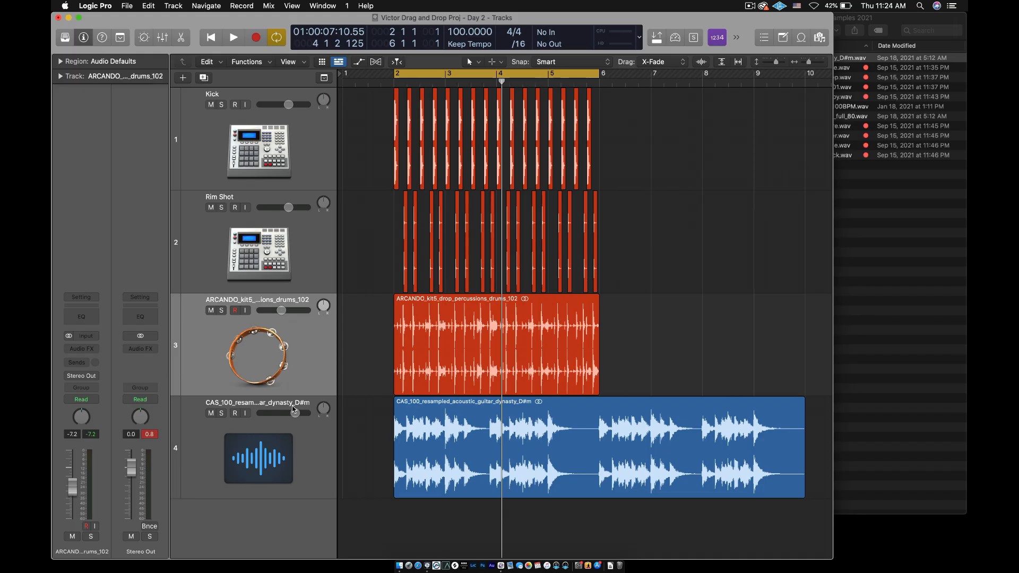
{"action": "mouse_move", "coordinate": [295, 412]}
{"action": "left_mouse_down"}
{"action": "mouse_move", "coordinate": [270, 411]}
{"action": "mouse_move", "coordinate": [285, 413]}
{"action": "left_mouse_up"}
{"action": "key", "text": "space"}
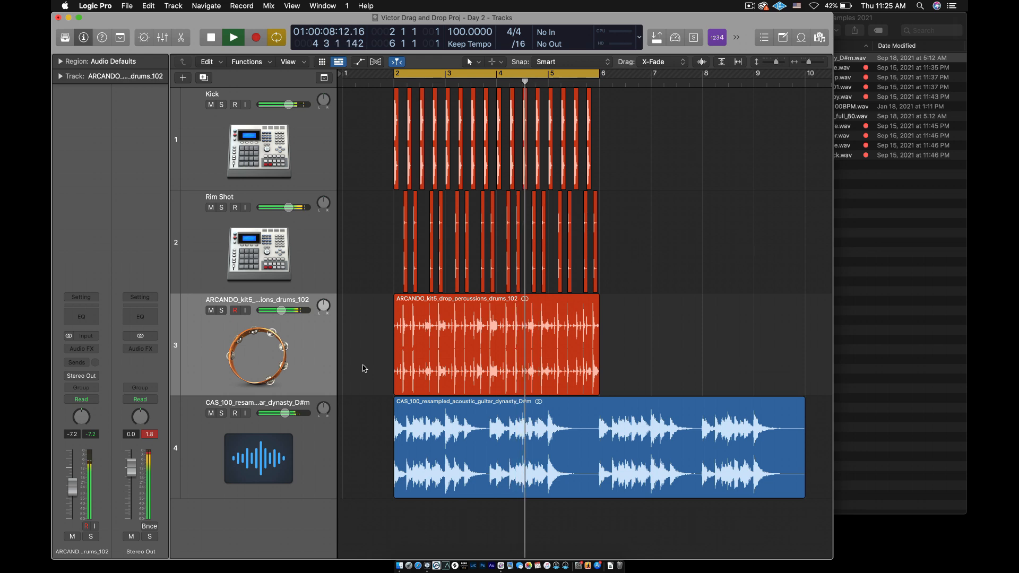
{"action": "key", "text": "space"}
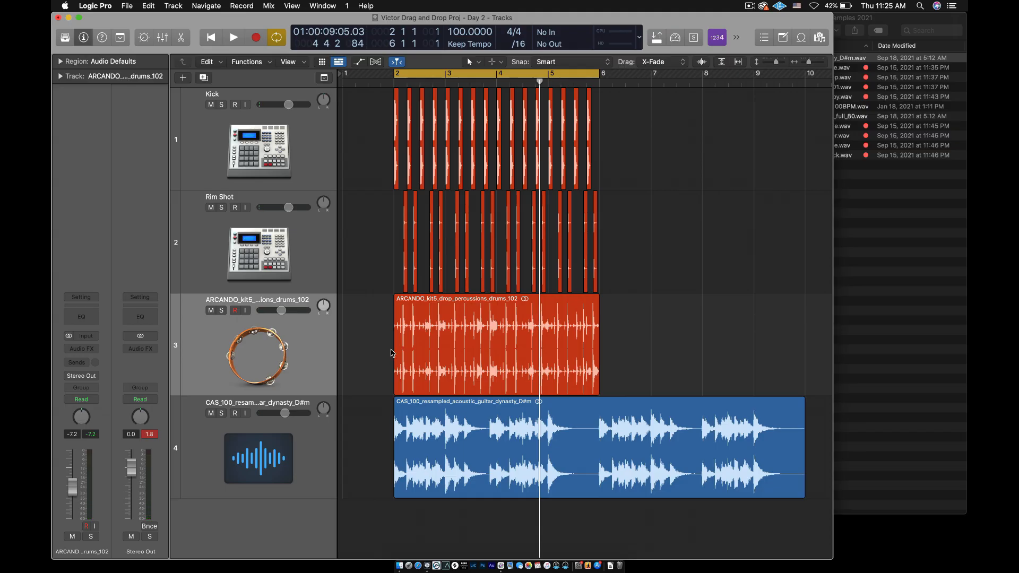
{"action": "mouse_move", "coordinate": [284, 413]}
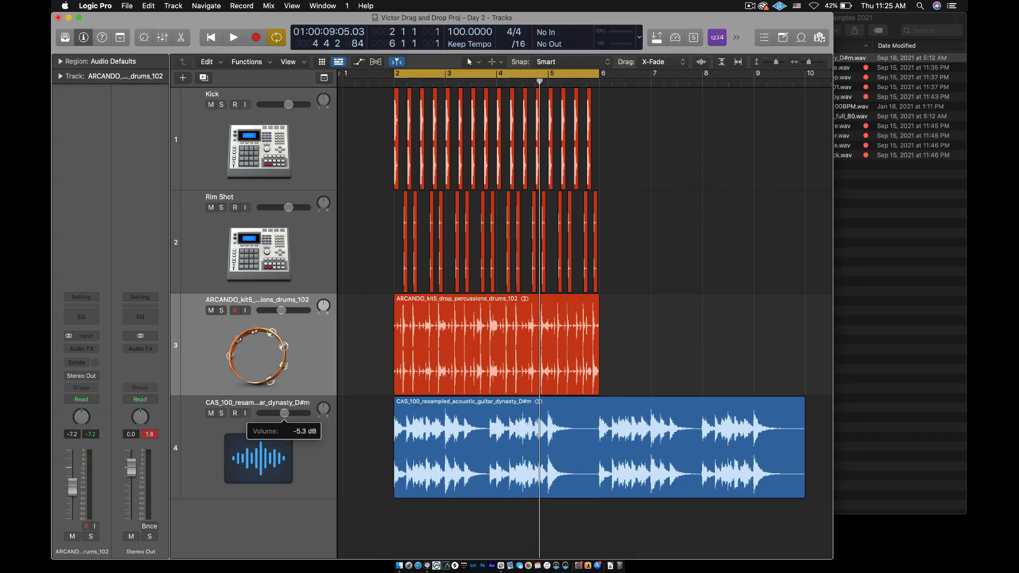
{"action": "left_click_drag", "start_coordinate": [280, 413], "coordinate": [280, 414]}
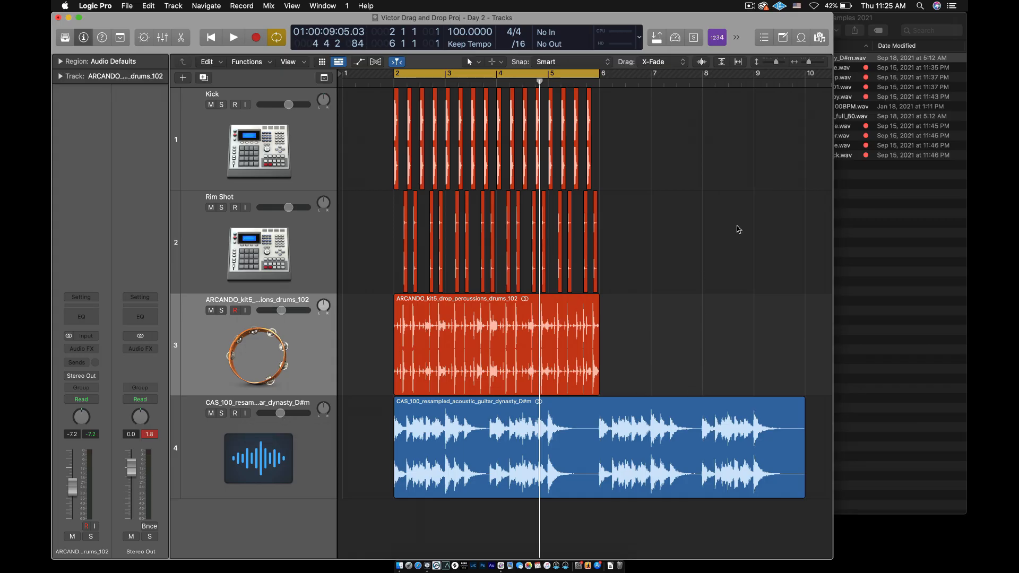
Close the Drag and Drop Samples 2021 folder window and widen the project window back over the desktop
{"action": "left_click", "coordinate": [847, 213]}
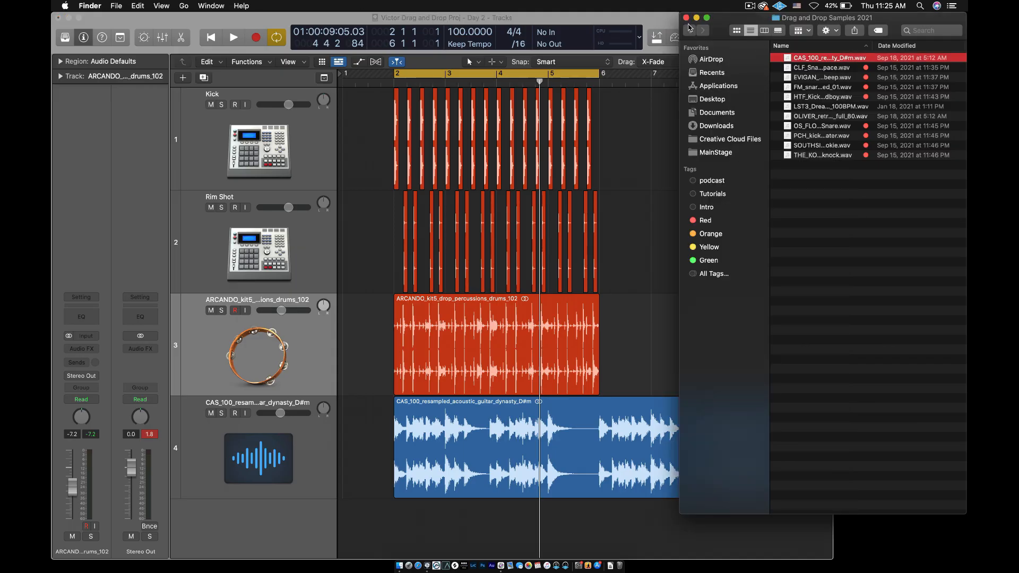
{"action": "left_click", "coordinate": [686, 18]}
{"action": "left_click", "coordinate": [847, 143]}
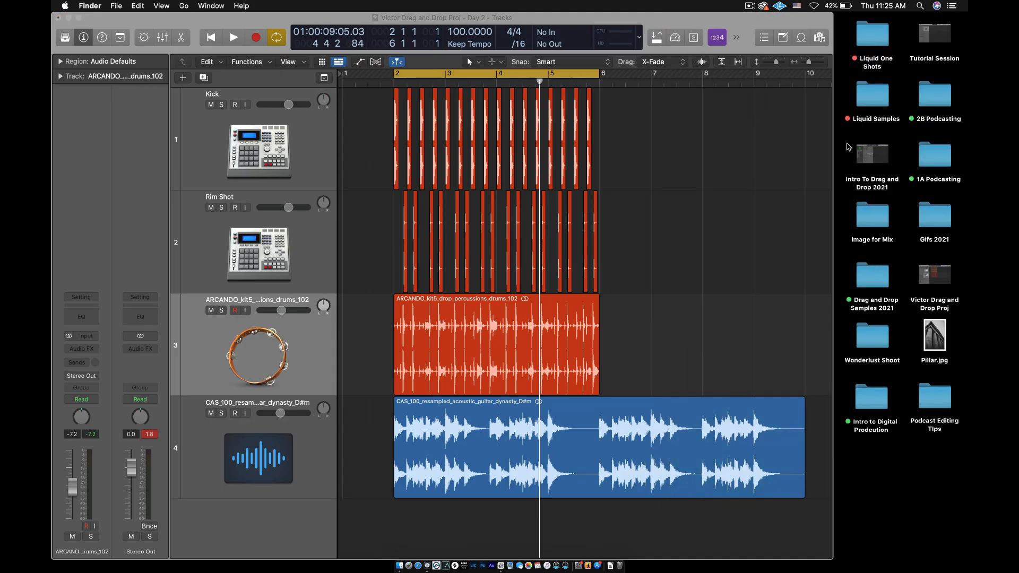
{"action": "left_click_drag", "start_coordinate": [833, 148], "coordinate": [965, 177]}
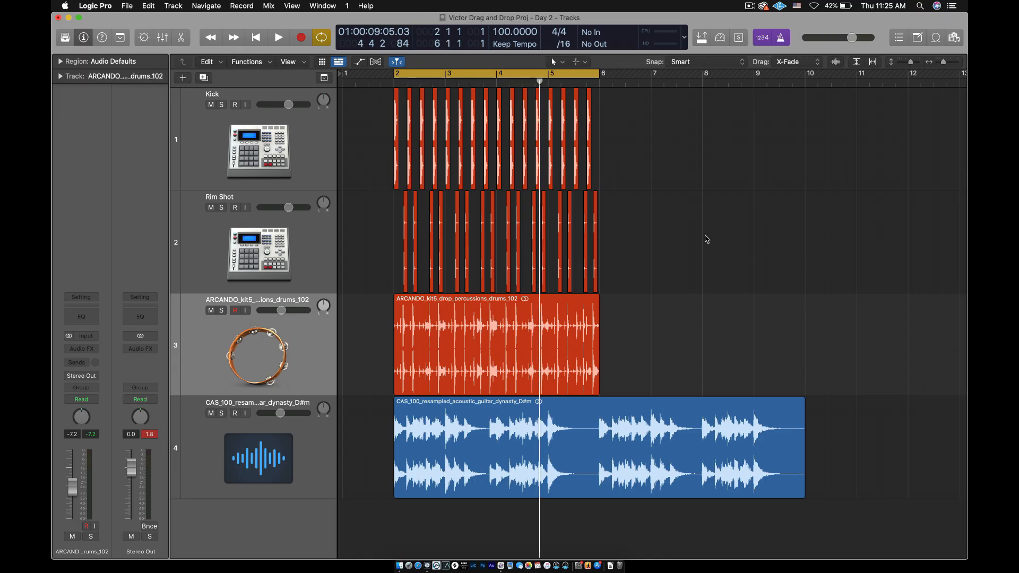
Rename the percussion drums track to Perc Movement
{"action": "left_click", "coordinate": [289, 131]}
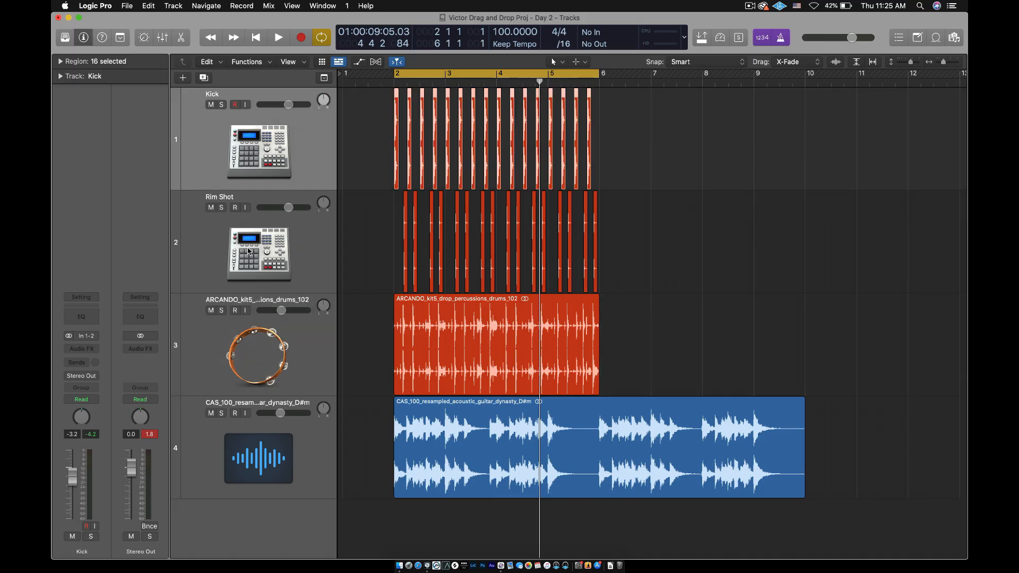
{"action": "left_click", "coordinate": [248, 253]}
{"action": "left_click", "coordinate": [235, 335]}
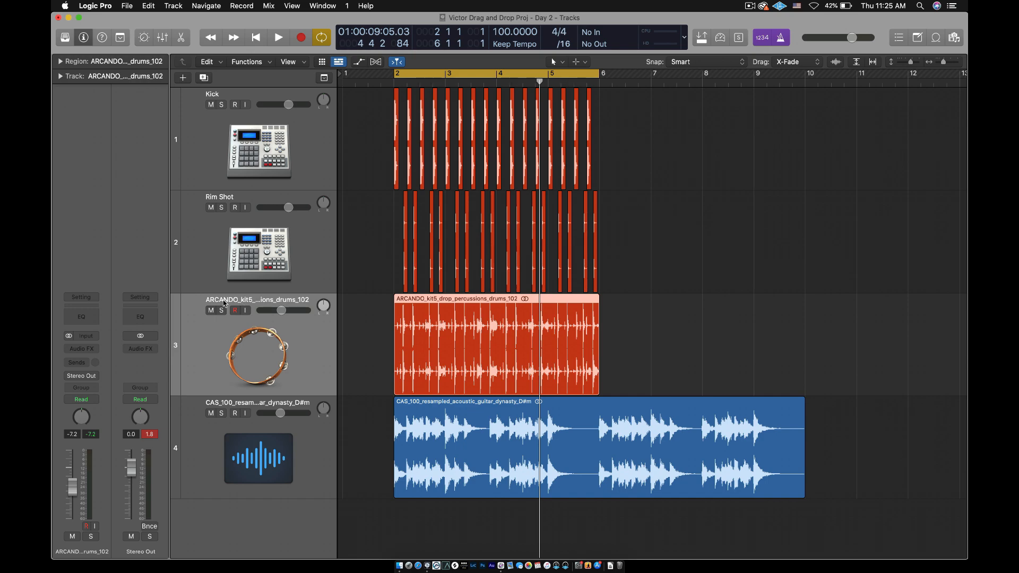
{"action": "double_click", "coordinate": [231, 301]}
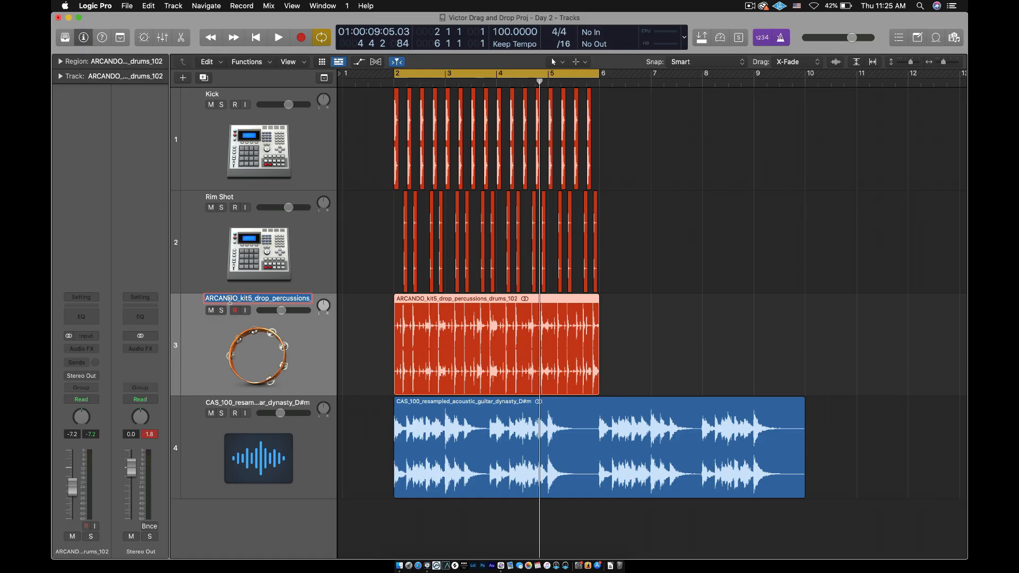
{"action": "type", "text": "Perc"}
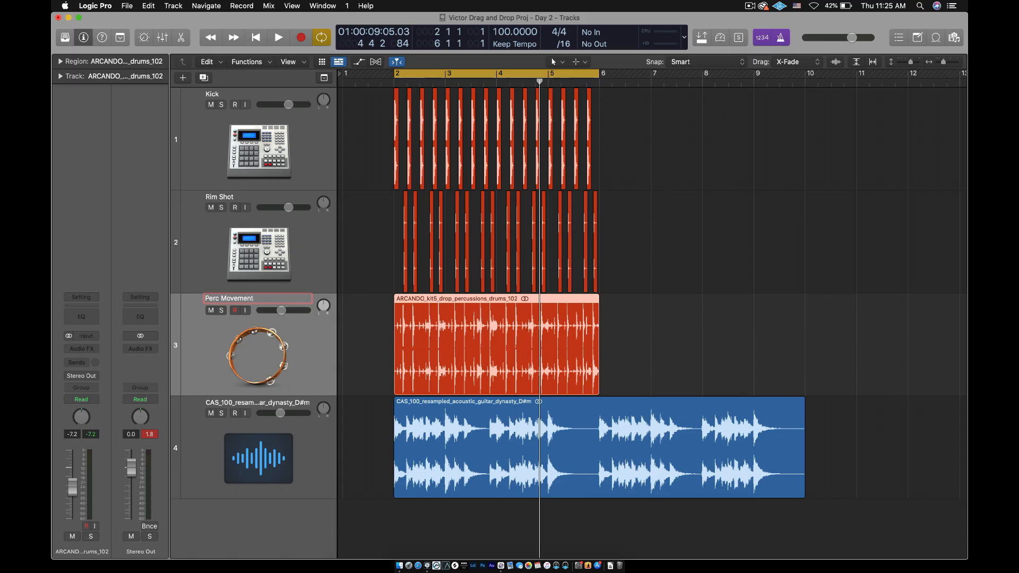
{"action": "type", "text": "Movement"}
{"action": "key", "text": "Return"}
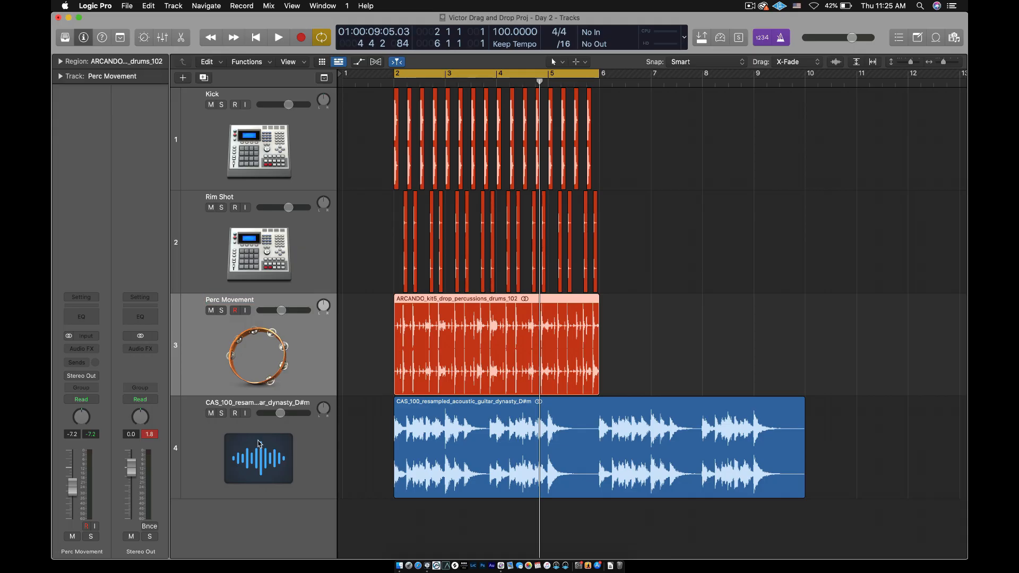
Rename the acoustic guitar track to Guitar Sample
{"action": "left_click", "coordinate": [258, 444]}
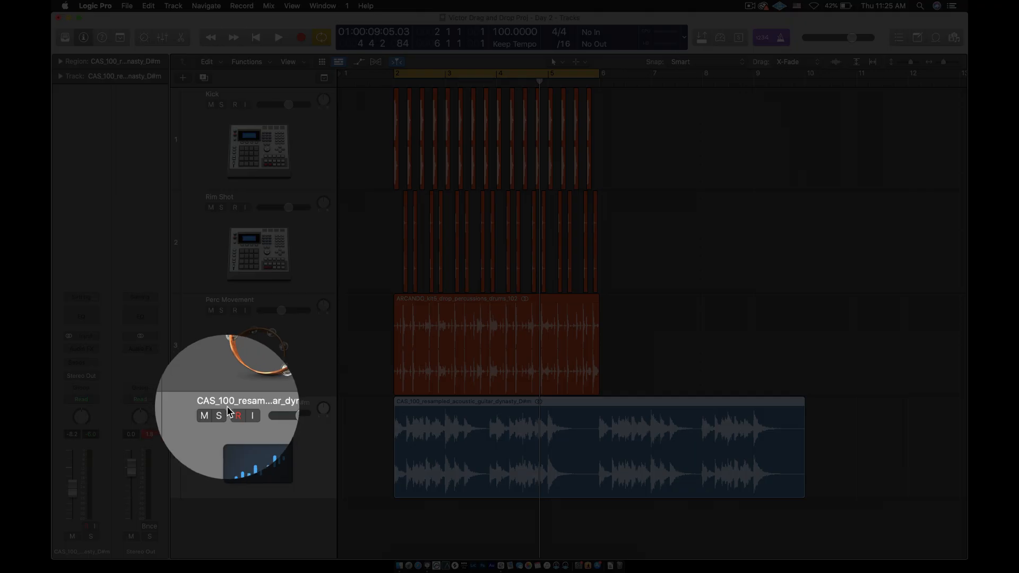
{"action": "double_click", "coordinate": [227, 406]}
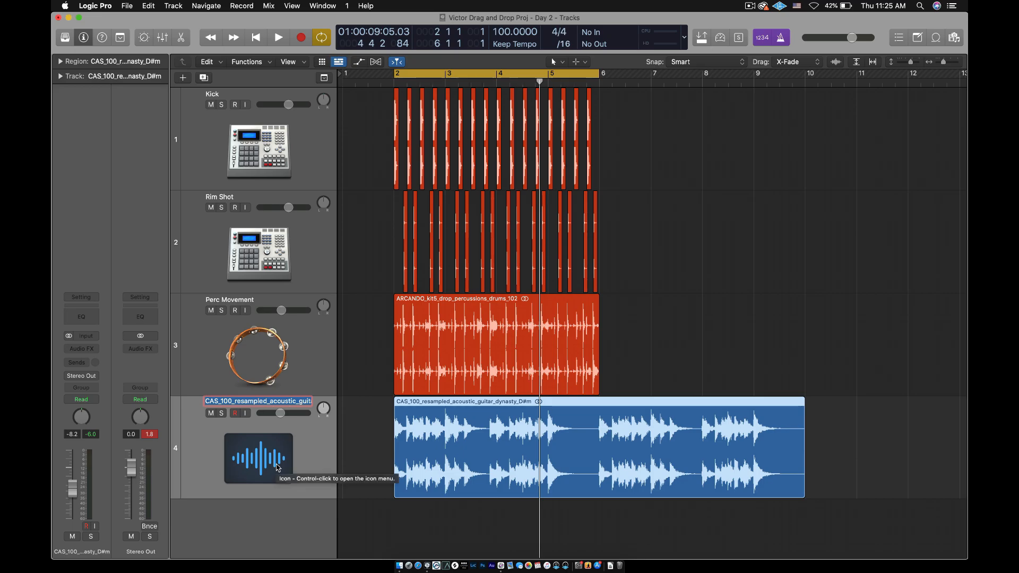
{"action": "type", "text": "Guitar Sample"}
{"action": "key", "text": "Return"}
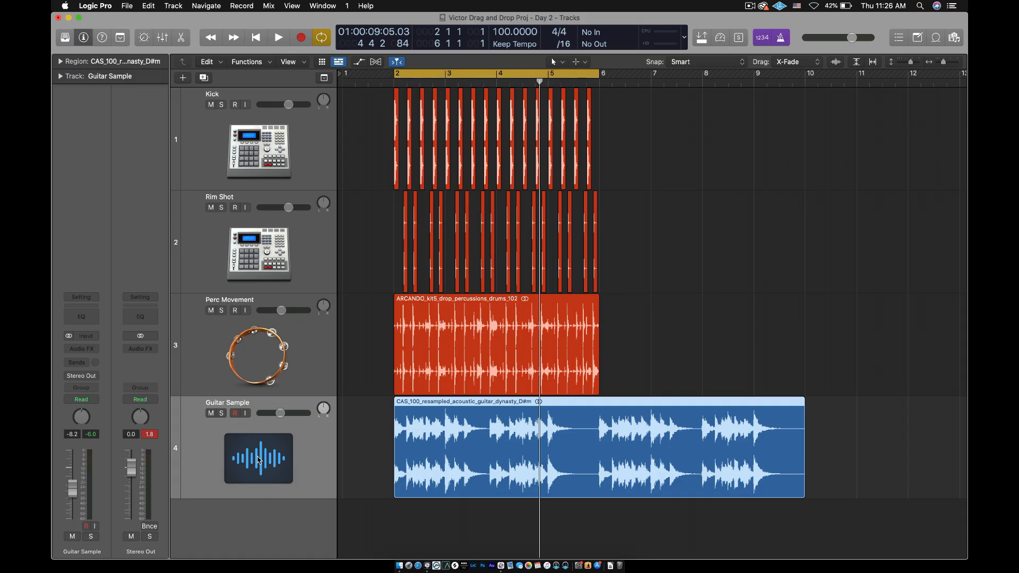
Change the Guitar Sample track's icon to the first acoustic guitar in the Guitar category
{"action": "left_click", "coordinate": [259, 459]}
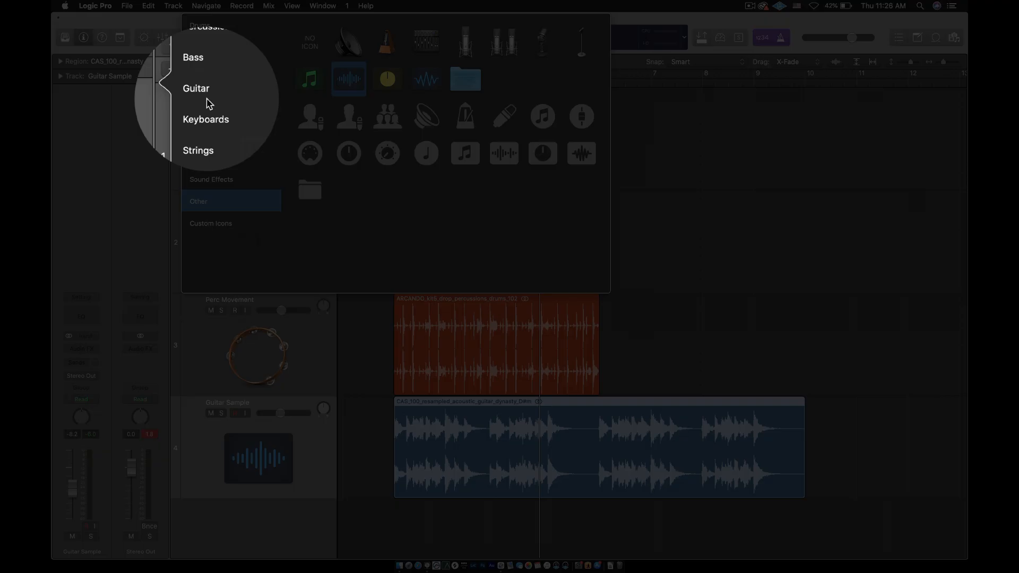
{"action": "left_click", "coordinate": [207, 95]}
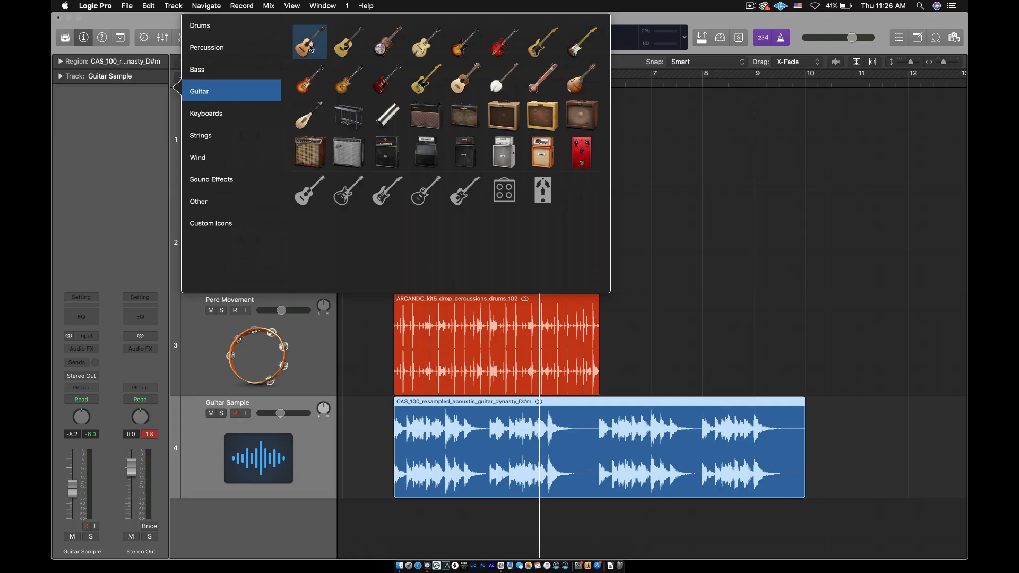
{"action": "left_click", "coordinate": [310, 43]}
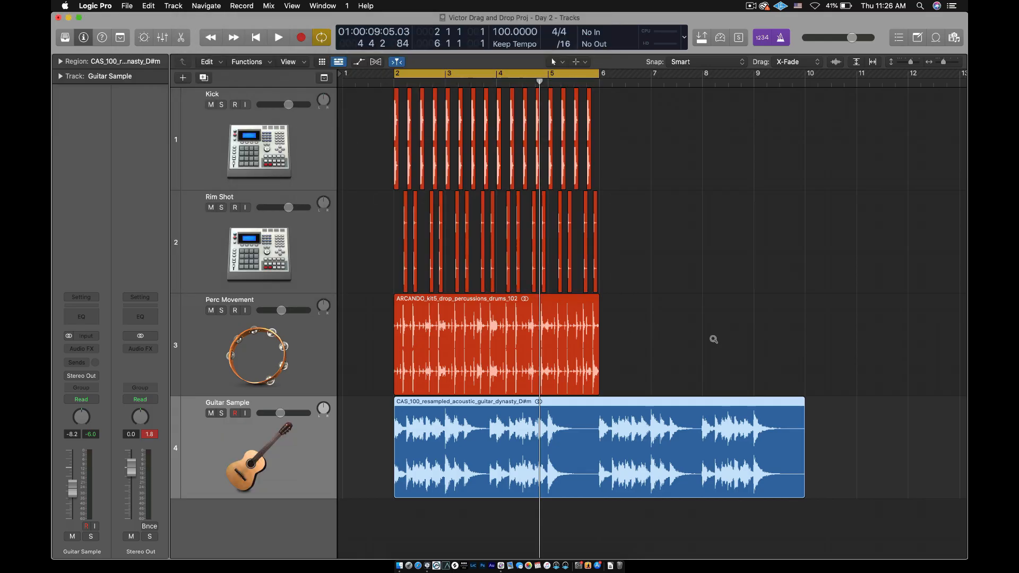
Color the Guitar Sample region orange with the Color palette, and close the palette
{"action": "scroll", "coordinate": [713, 339], "scroll_direction": "down", "scroll_amount": 3}
{"action": "scroll", "coordinate": [714, 339], "scroll_direction": "up", "scroll_amount": 2}
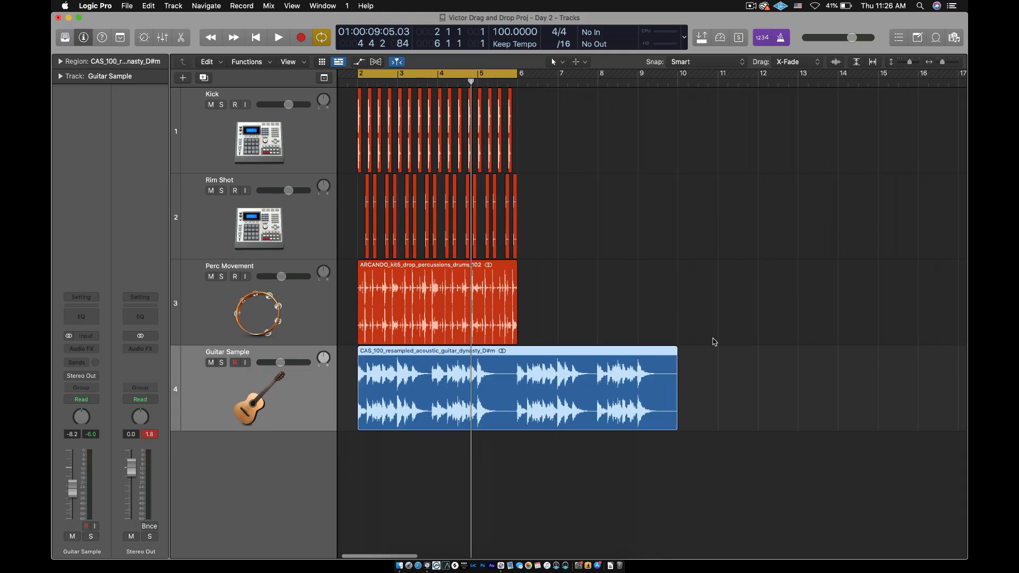
{"action": "left_click", "coordinate": [594, 340]}
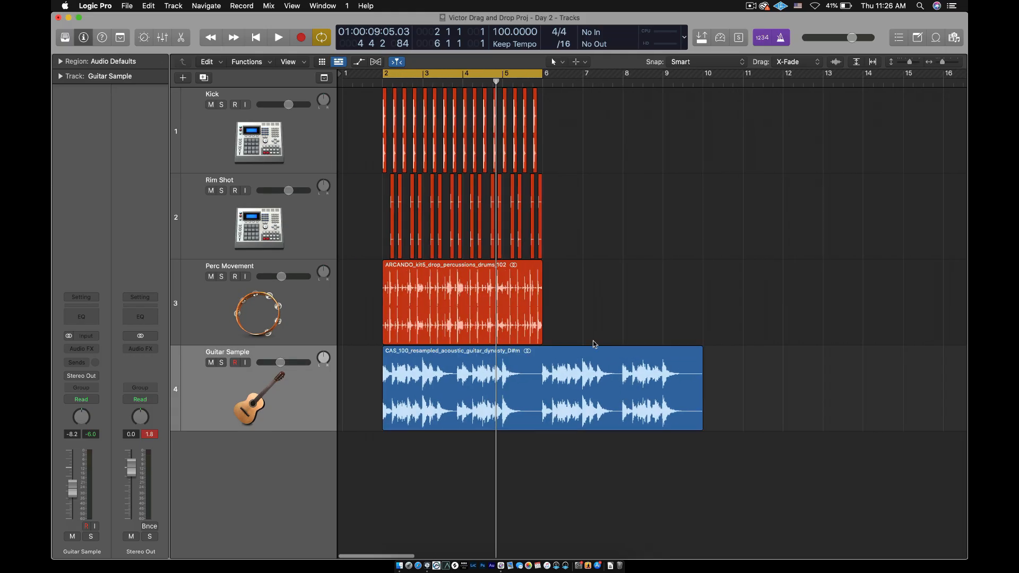
{"action": "left_click", "coordinate": [436, 374]}
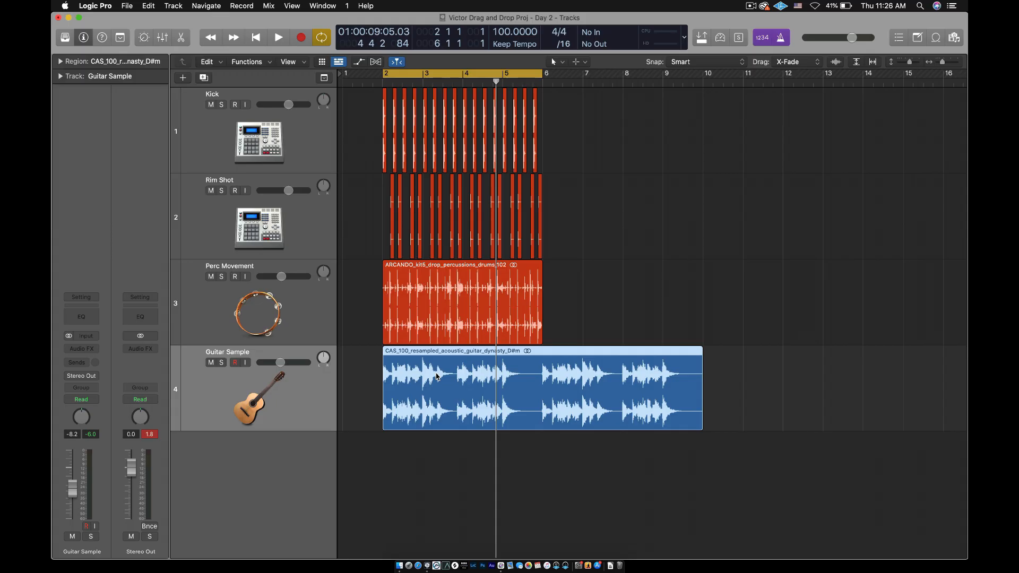
{"action": "key", "text": "alt+c"}
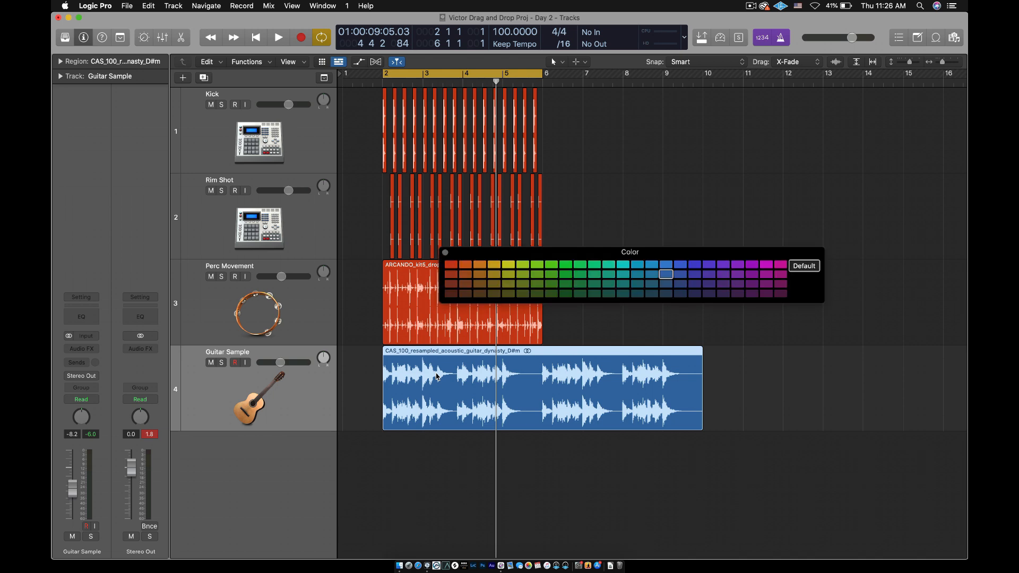
{"action": "left_click_drag", "start_coordinate": [571, 256], "coordinate": [419, 111]}
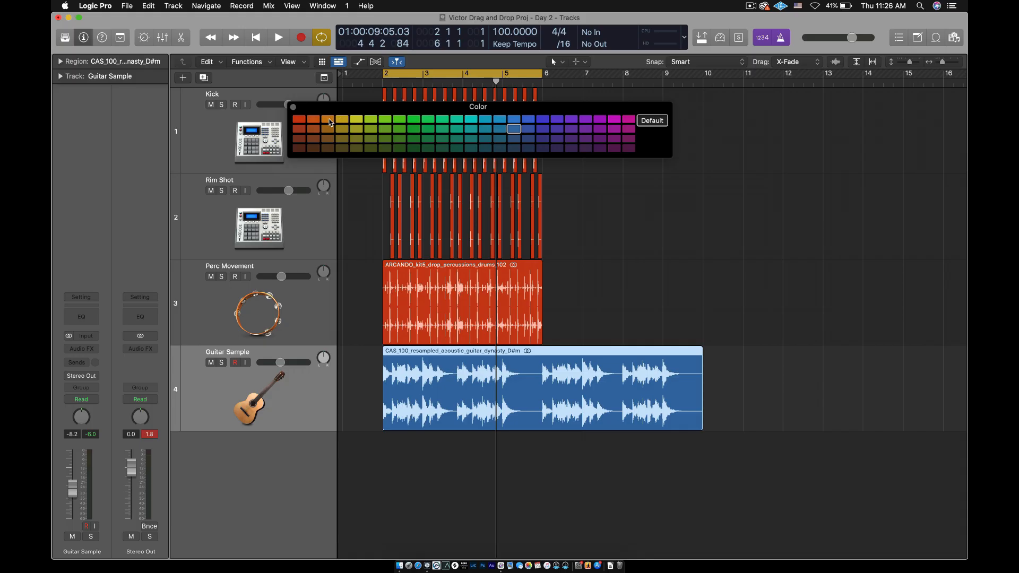
{"action": "left_click", "coordinate": [329, 119]}
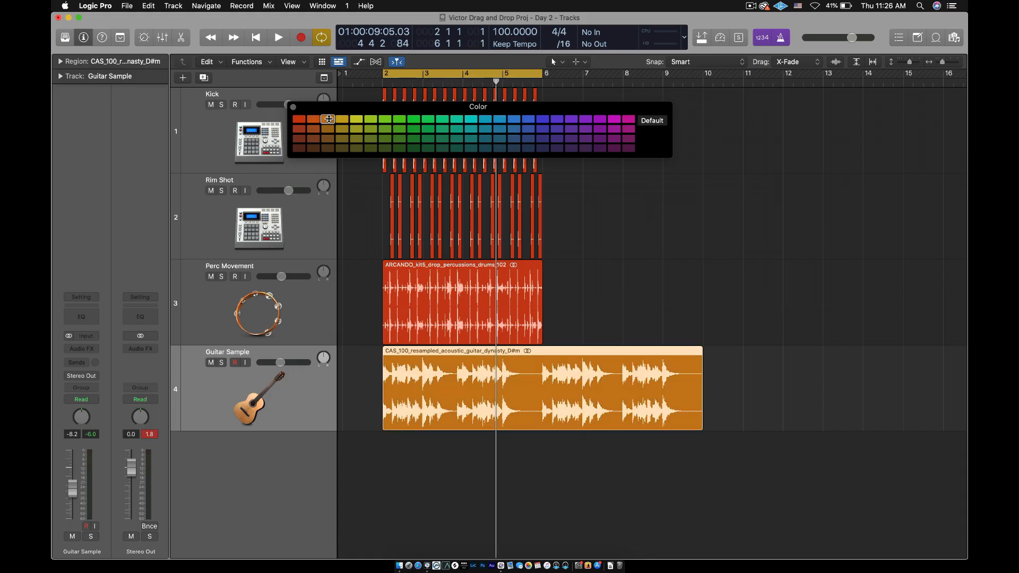
{"action": "left_click", "coordinate": [294, 108]}
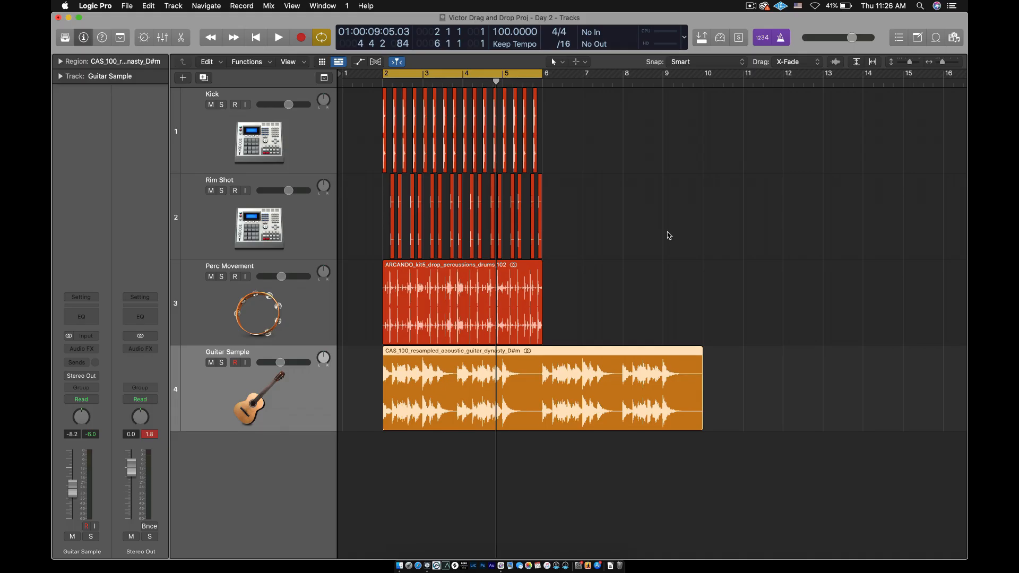
Play the arrangement briefly, and extend the cycle range to bar 10 to cover the whole guitar region
{"action": "key", "text": "space"}
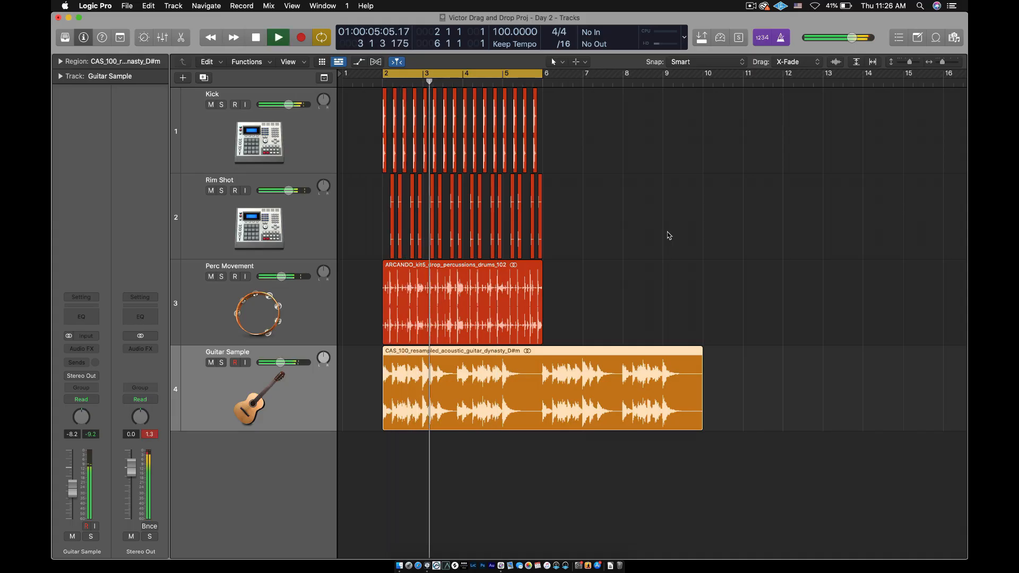
{"action": "key", "text": "space"}
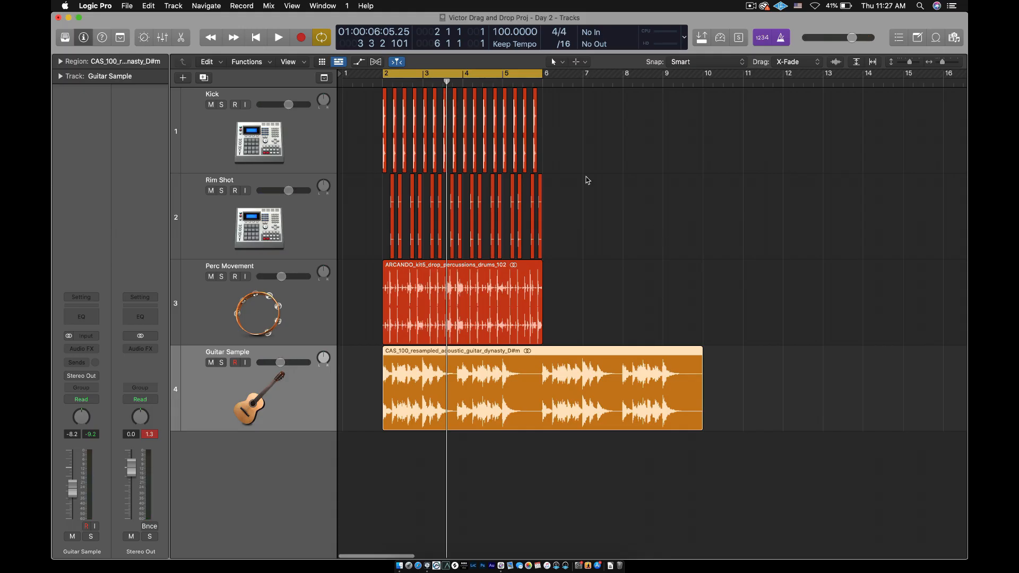
{"action": "left_click_drag", "start_coordinate": [542, 73], "coordinate": [701, 131]}
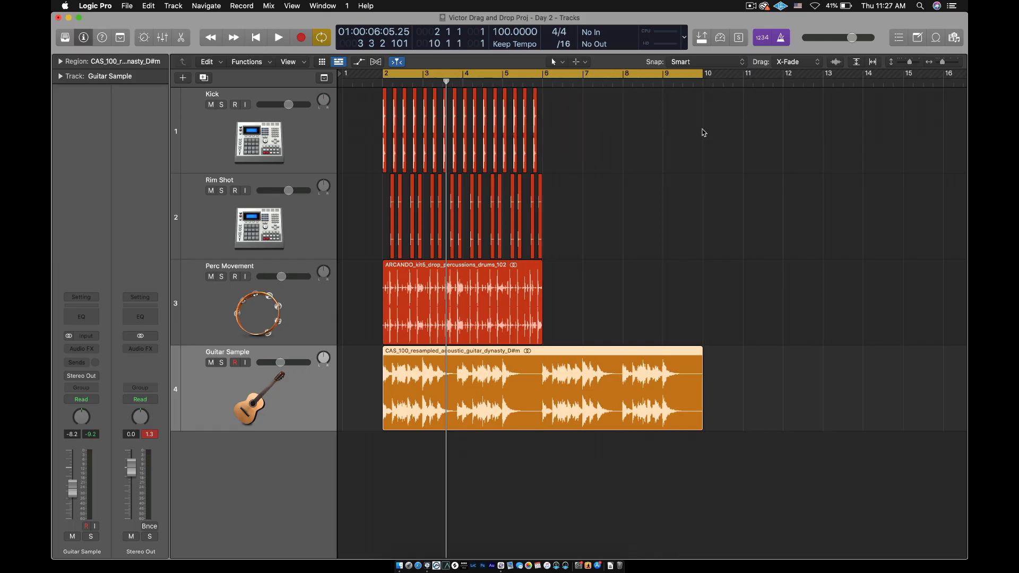
{"action": "left_click", "coordinate": [640, 157]}
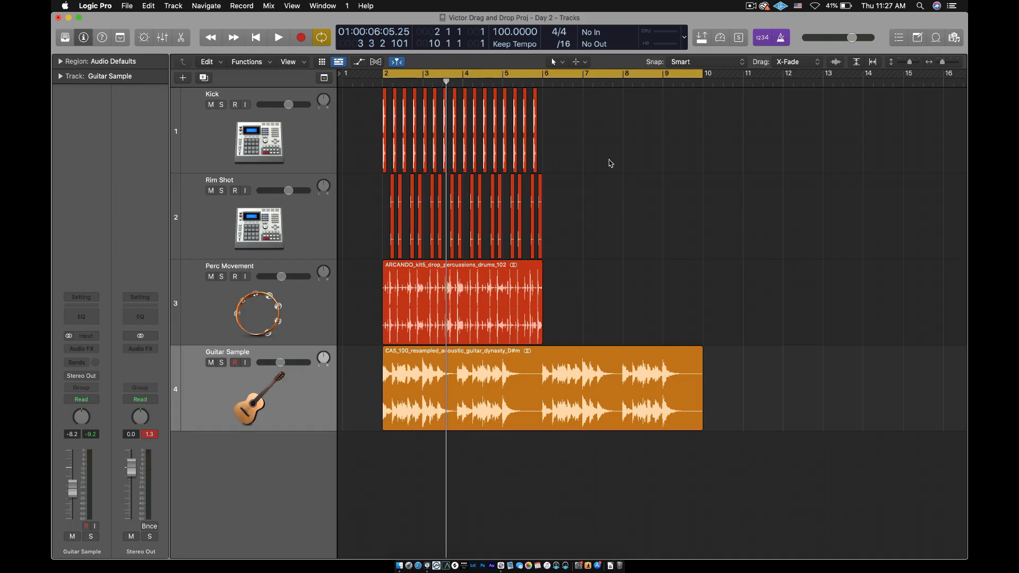
{"action": "left_click_drag", "start_coordinate": [365, 108], "coordinate": [563, 210]}
{"action": "left_click", "coordinate": [575, 203]}
{"action": "left_click_drag", "start_coordinate": [579, 125], "coordinate": [386, 221]}
{"action": "scroll", "coordinate": [386, 221], "scroll_direction": "up", "scroll_amount": 5}
{"action": "scroll", "coordinate": [385, 220], "scroll_direction": "down", "scroll_amount": 1}
{"action": "left_click", "coordinate": [818, 183]}
{"action": "left_click_drag", "start_coordinate": [711, 126], "coordinate": [368, 309]}
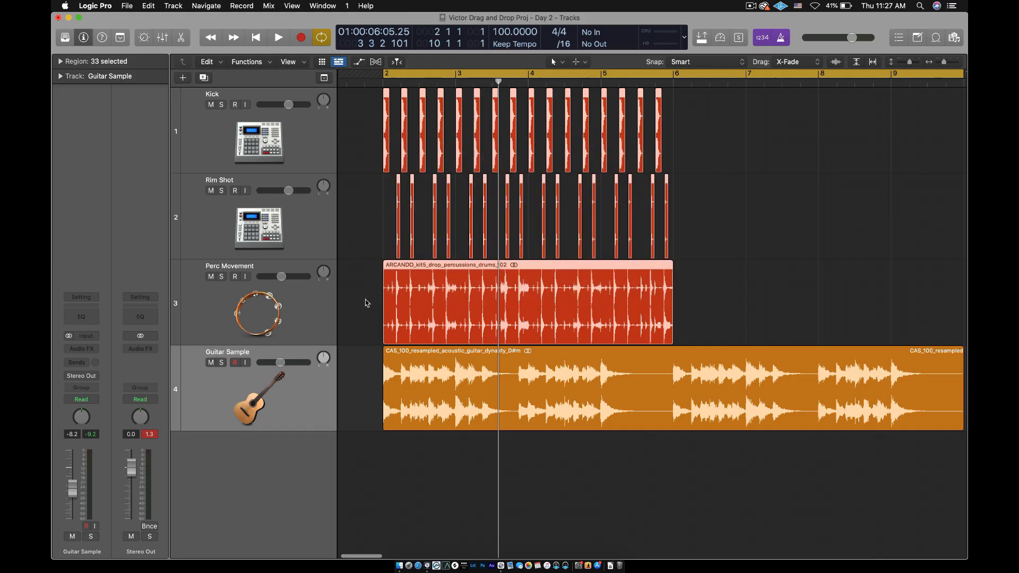
{"action": "left_click", "coordinate": [365, 303]}
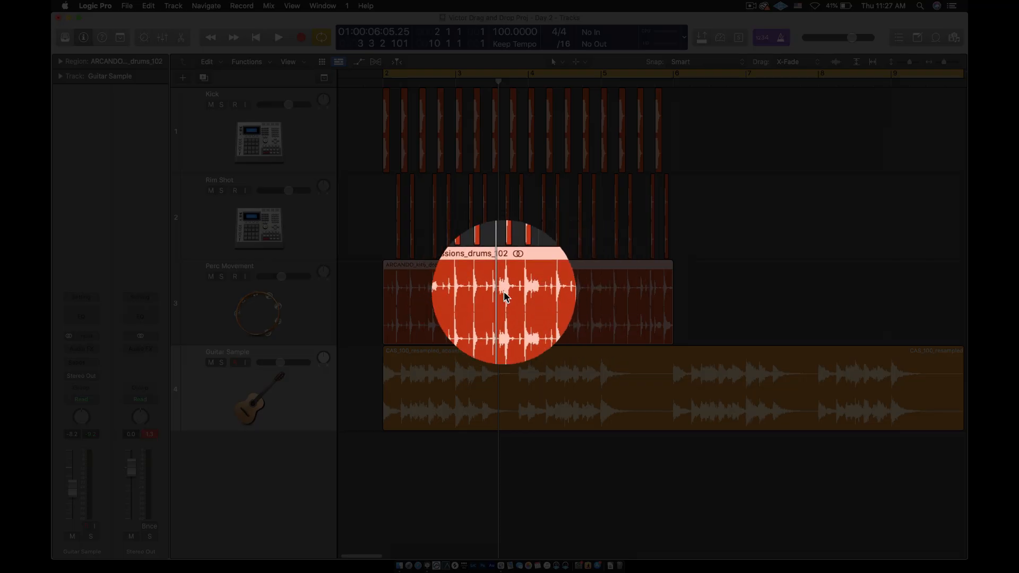
{"action": "left_click", "coordinate": [495, 294]}
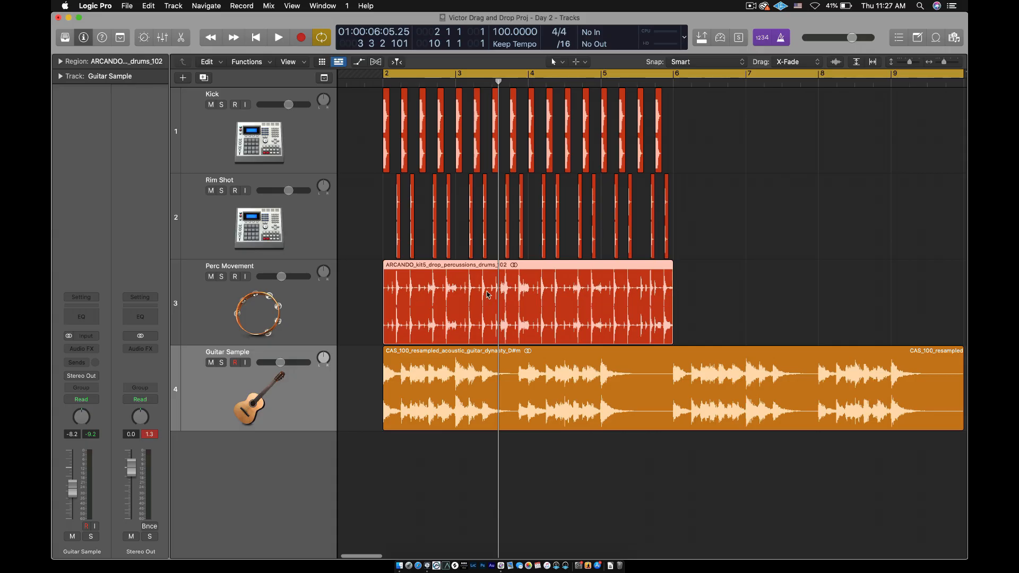
{"action": "left_click", "coordinate": [692, 228]}
Repeat all Kick, Rim Shot and Perc Movement regions once from bar 6, and delete the copies
{"action": "left_click_drag", "start_coordinate": [706, 133], "coordinate": [372, 308]}
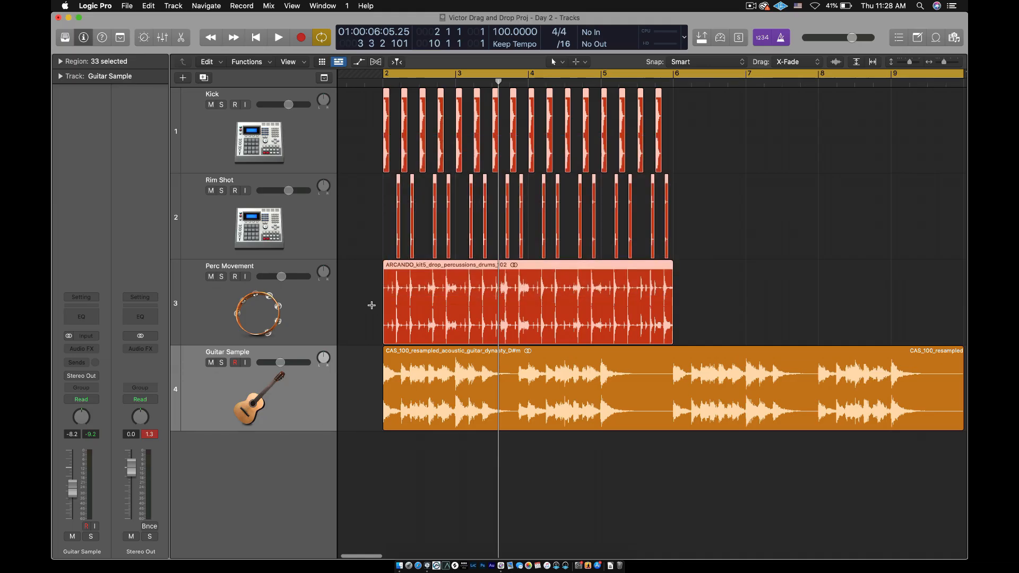
{"action": "key", "text": "super+r"}
{"action": "scroll", "coordinate": [615, 250], "scroll_direction": "down", "scroll_amount": 5}
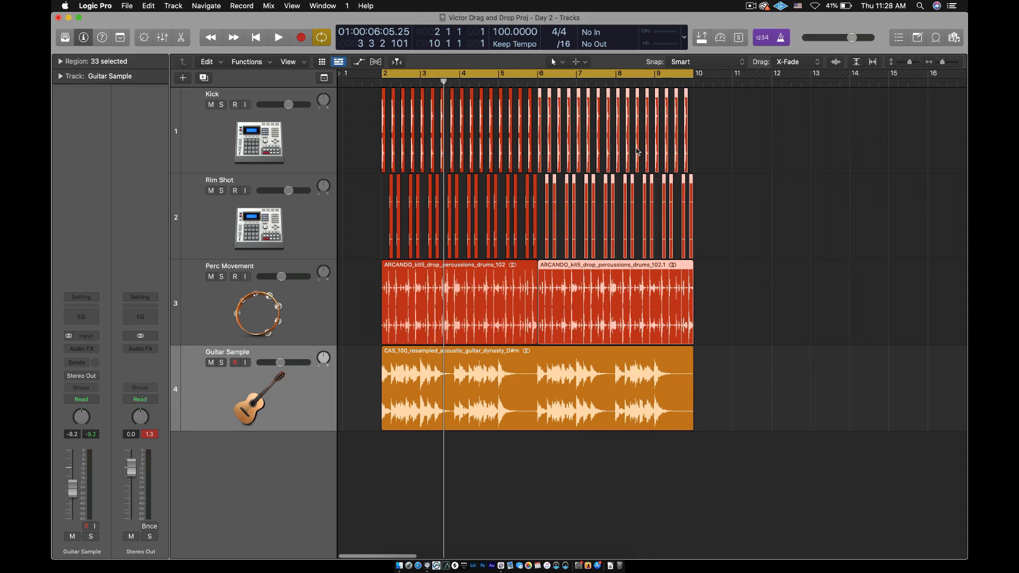
{"action": "key", "text": "Delete"}
{"action": "left_click", "coordinate": [659, 234]}
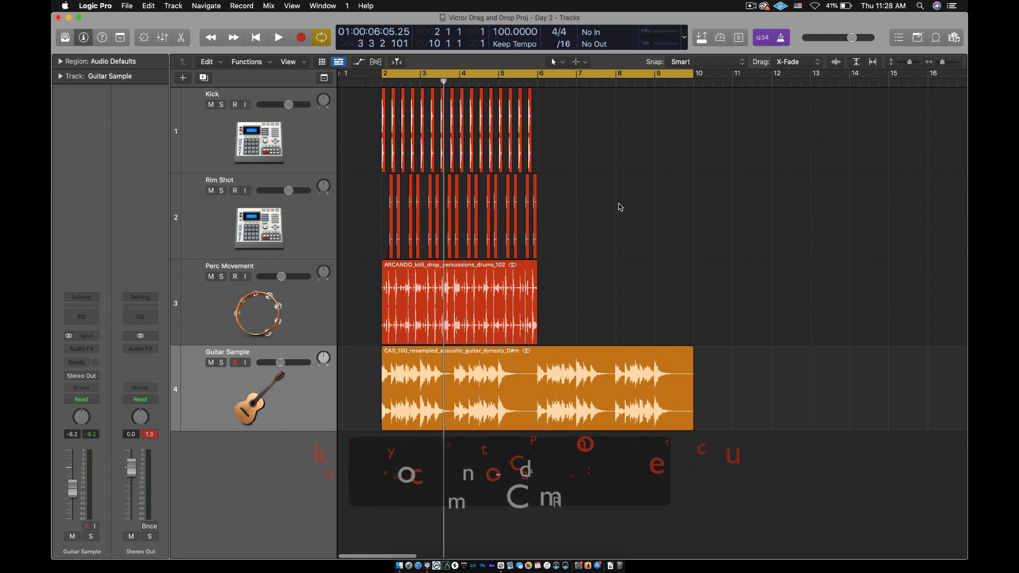
Select all Kick, Rim Shot and Perc Movement regions and repeat them once up to bar 10
{"action": "left_click_drag", "start_coordinate": [599, 143], "coordinate": [357, 312]}
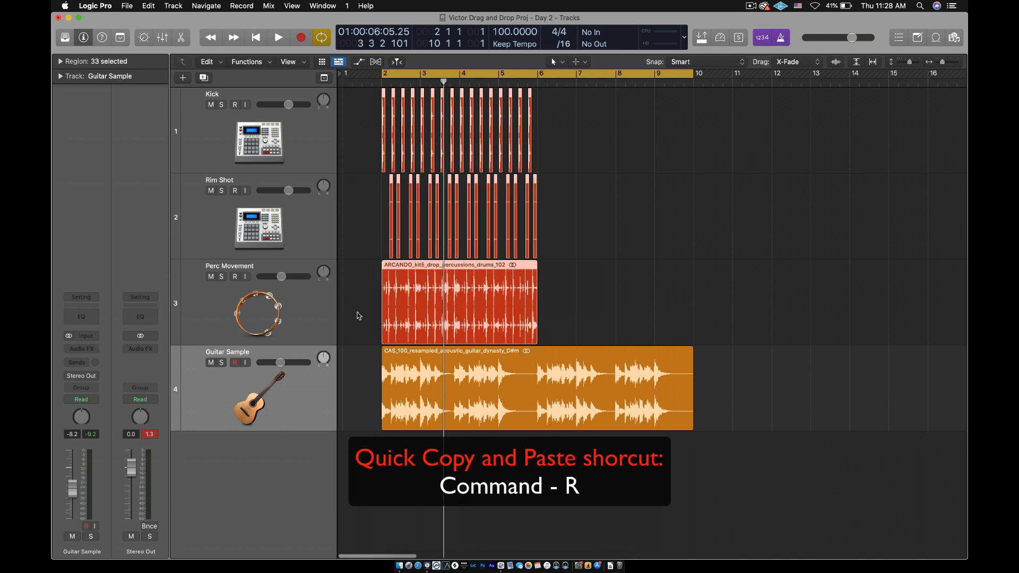
{"action": "scroll", "coordinate": [409, 306], "scroll_direction": "up", "scroll_amount": 5}
{"action": "scroll", "coordinate": [409, 306], "scroll_direction": "down", "scroll_amount": 1}
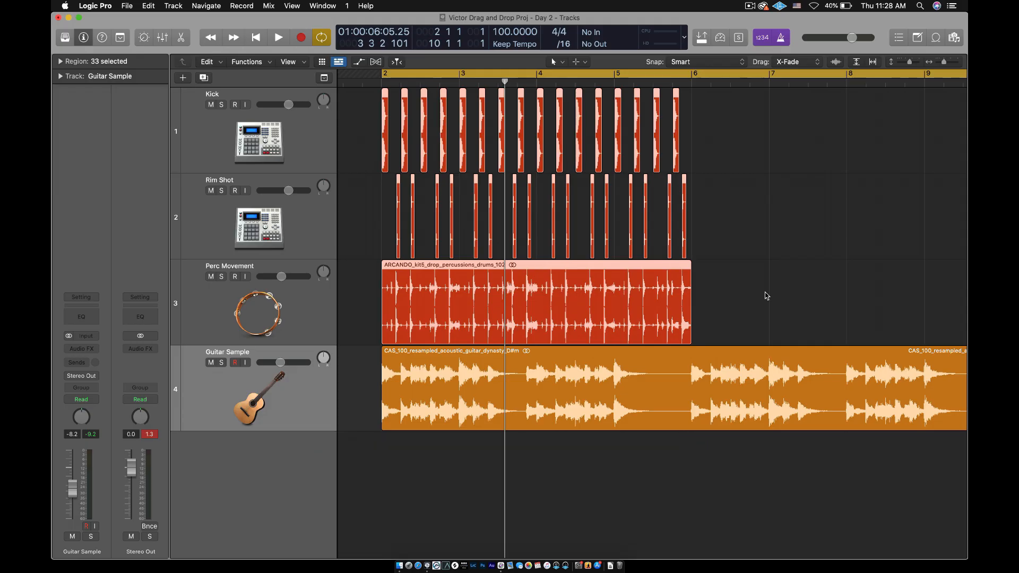
{"action": "scroll", "coordinate": [764, 293], "scroll_direction": "down", "scroll_amount": 2}
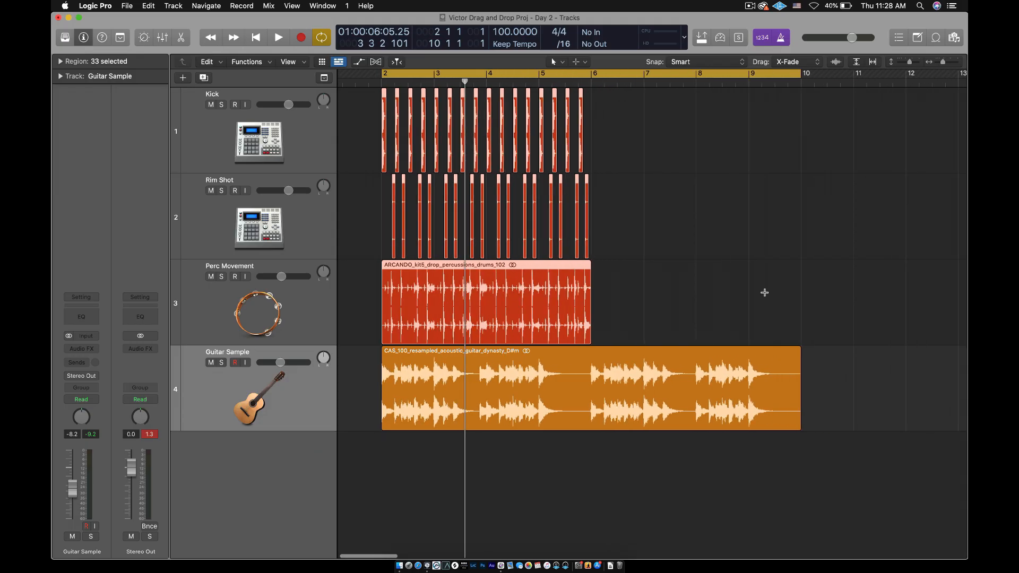
{"action": "key", "text": "super+r"}
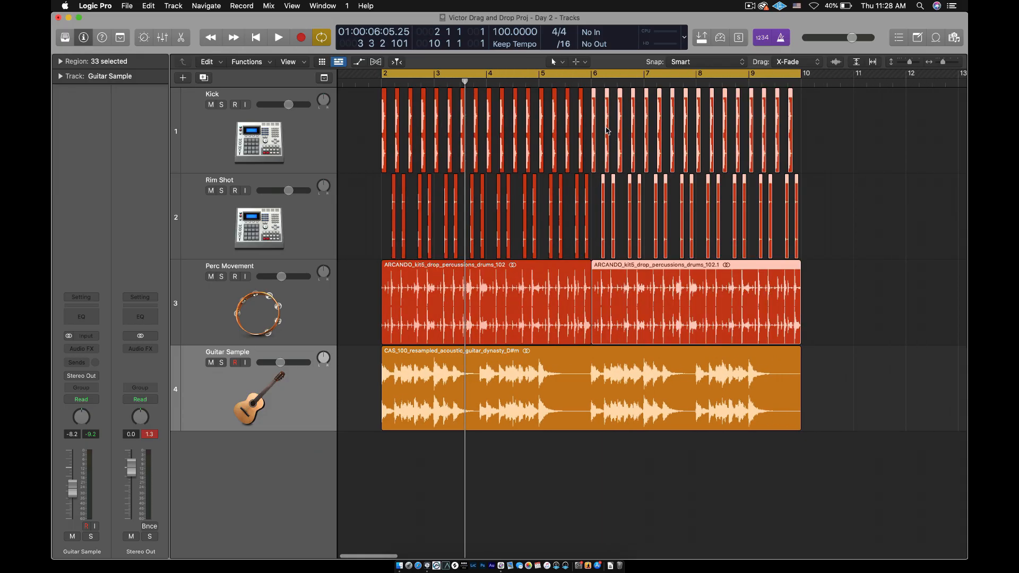
Turn off cycle mode and play the arrangement from about bar 5 across the transition at bar 6
{"action": "left_click", "coordinate": [556, 80]}
{"action": "left_click", "coordinate": [551, 82]}
{"action": "left_click", "coordinate": [534, 82]}
{"action": "key", "text": "space"}
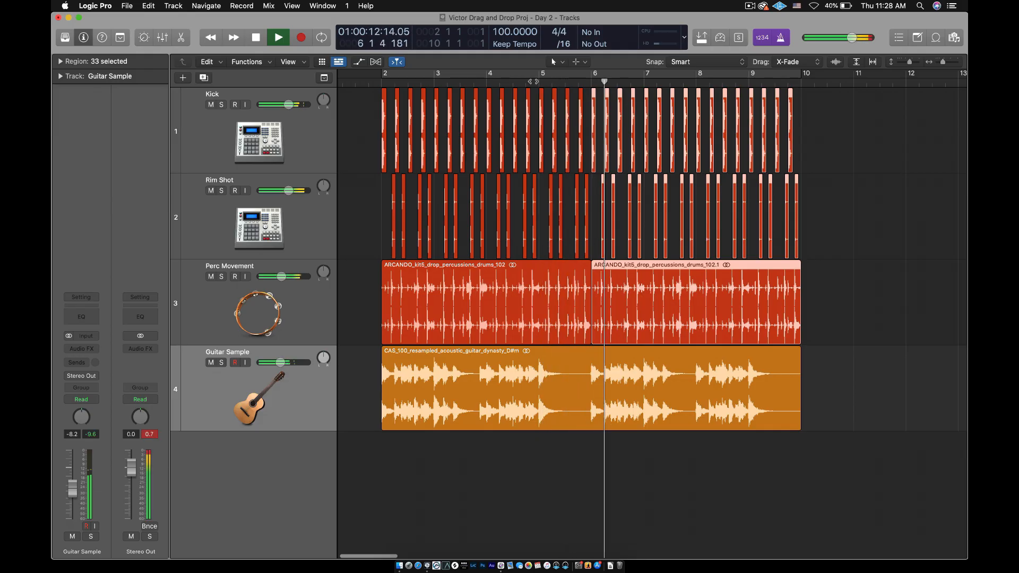
{"action": "key", "text": "space"}
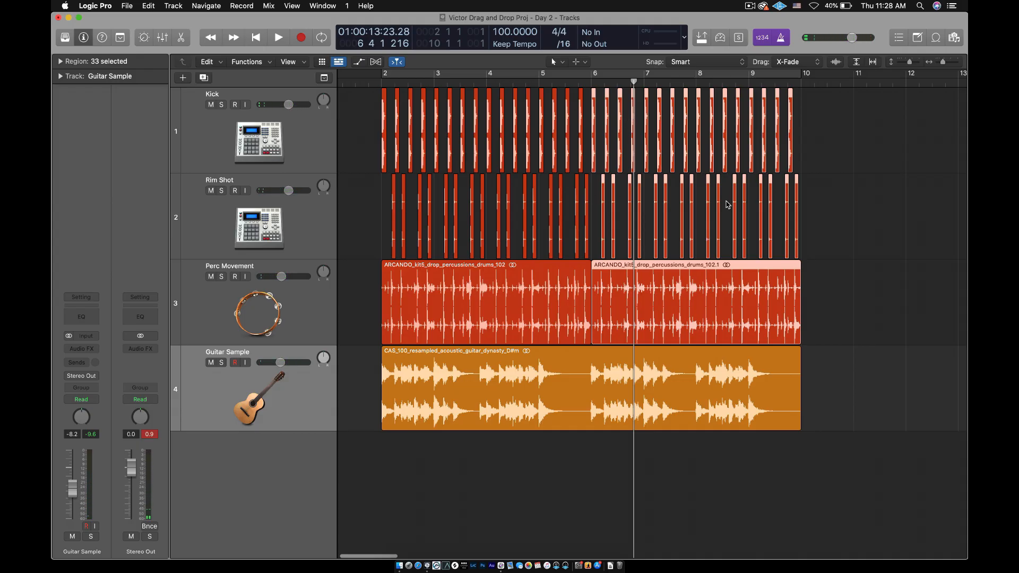
Delete the repeated drum regions, and place a copy of the original Kick, Rim Shot and Perc Movement regions at bar 6
{"action": "key", "text": "BackSpace"}
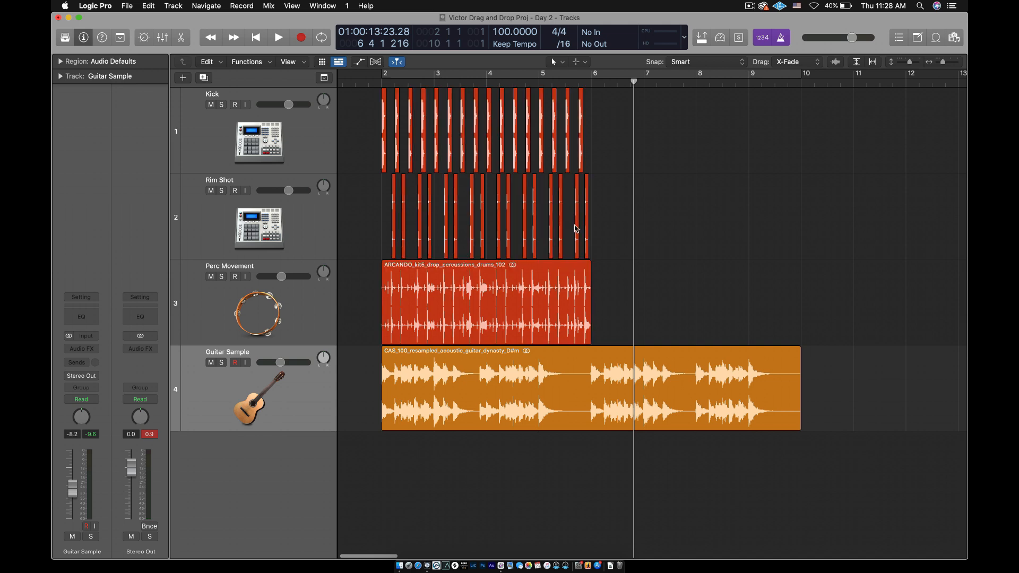
{"action": "left_click_drag", "start_coordinate": [619, 131], "coordinate": [364, 301]}
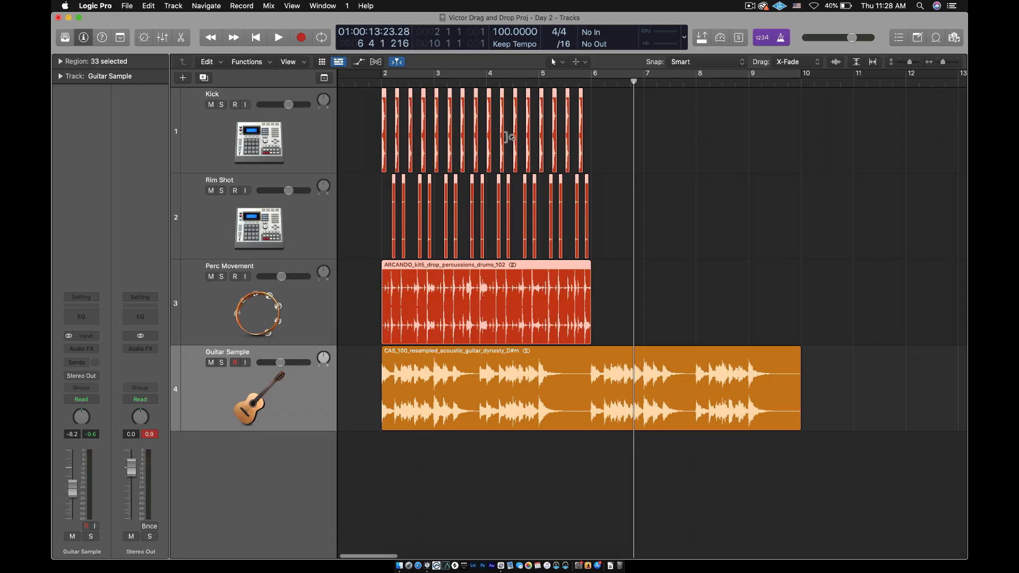
{"action": "key", "text": "super+Right"}
{"action": "key", "text": "super+Right"}
{"action": "key", "text": "super+Right"}
{"action": "key", "text": "super+Right"}
{"action": "key", "text": "super+Right"}
{"action": "key", "text": "super+Right"}
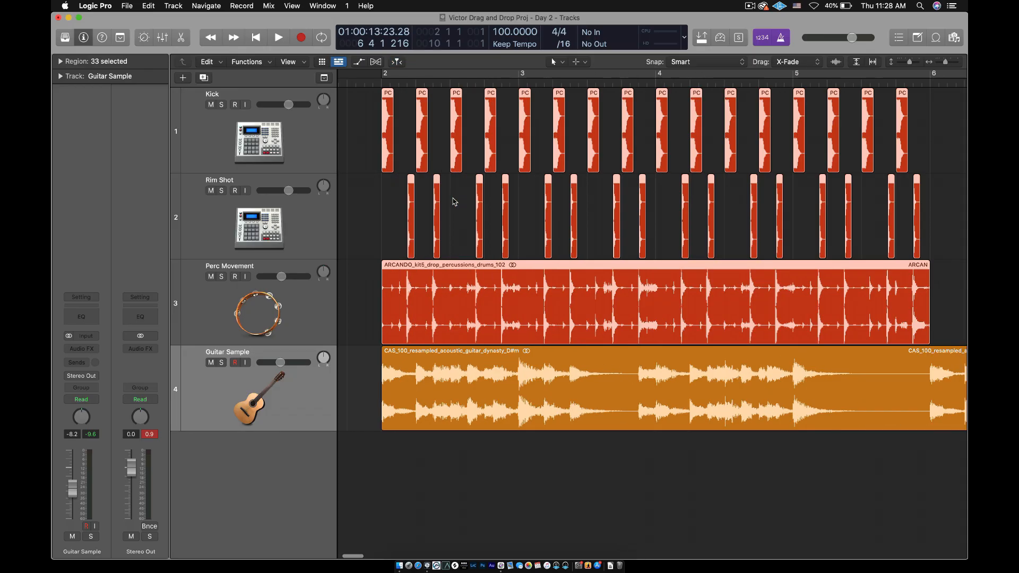
{"action": "key", "text": "super+Right"}
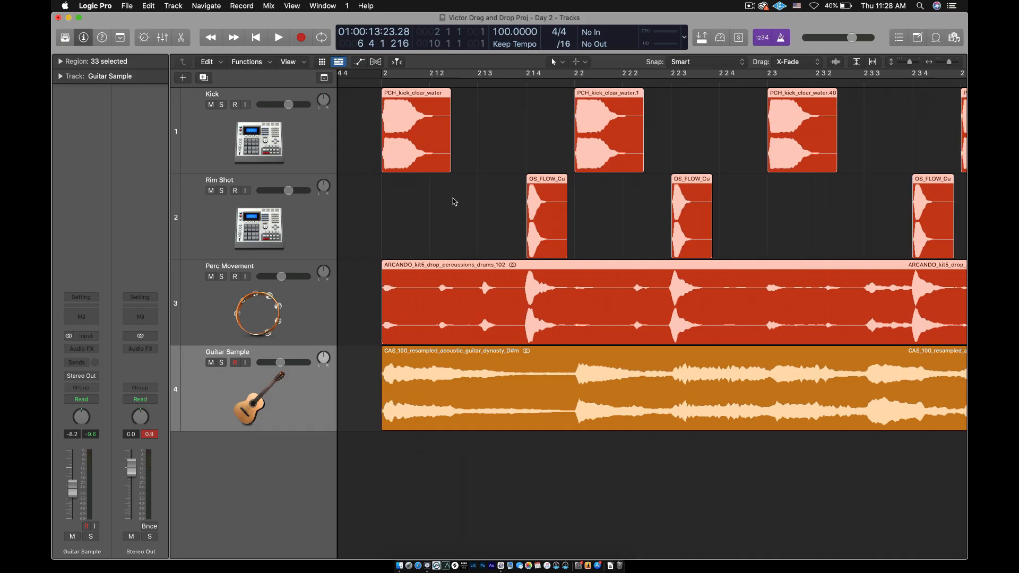
{"action": "key", "text": "super+Left"}
{"action": "key", "text": "super+Left"}
{"action": "key", "text": "super+Left"}
{"action": "key", "text": "super+Left"}
{"action": "key", "text": "super+Left"}
{"action": "key", "text": "super+Left"}
{"action": "key", "text": "super+Left"}
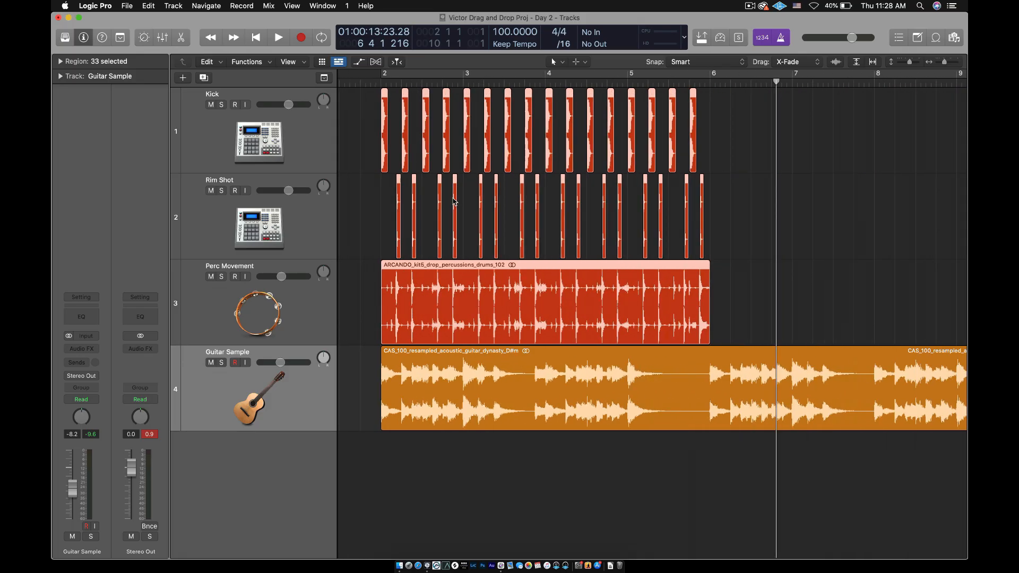
{"action": "key", "text": "super+Left"}
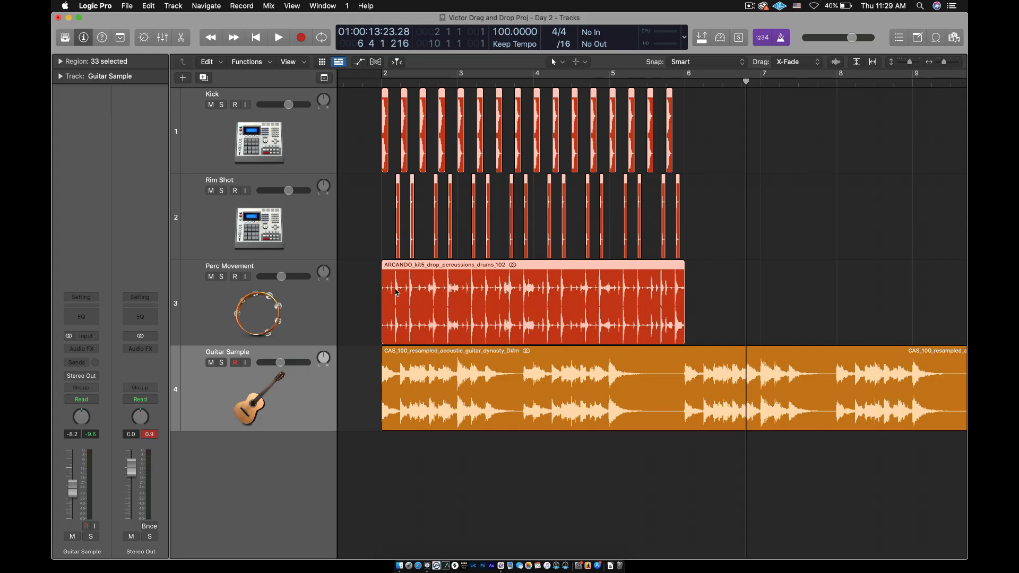
{"action": "left_click_drag", "start_coordinate": [395, 291], "coordinate": [701, 292]}
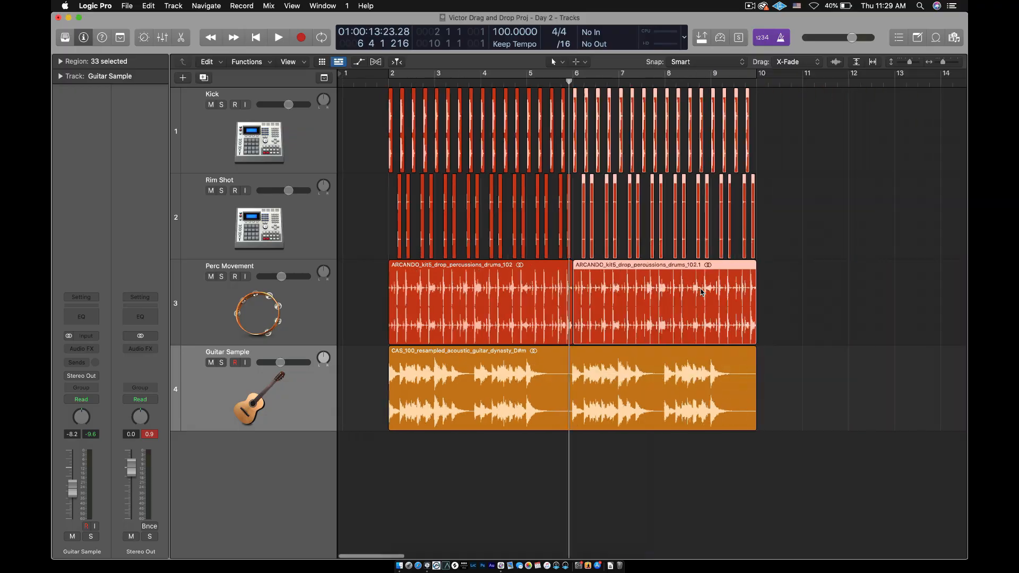